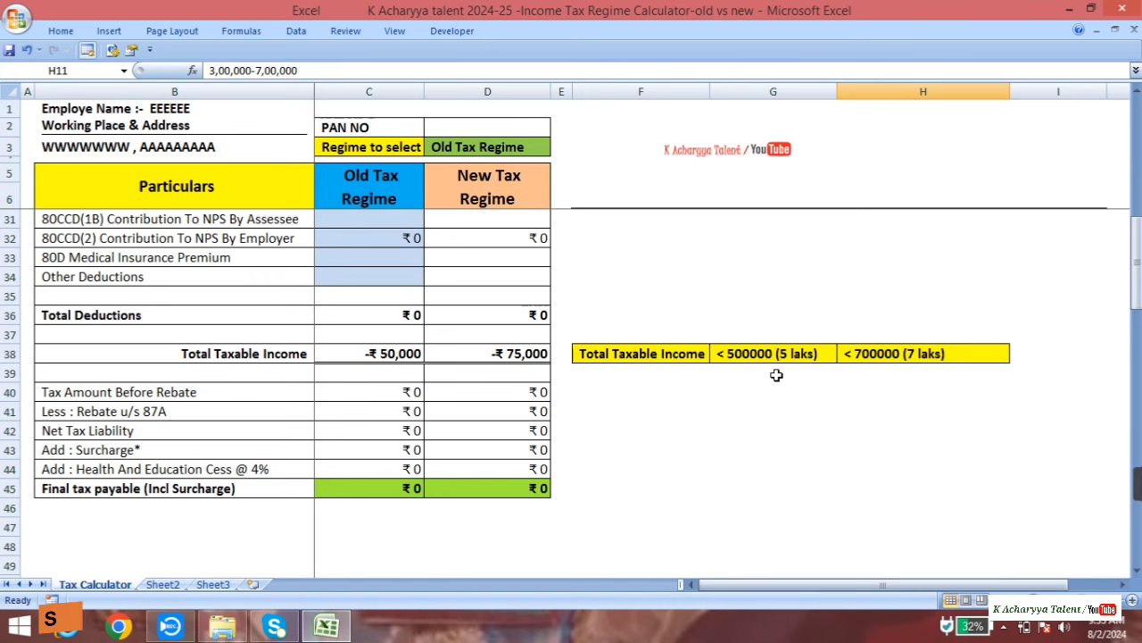
Review the employee name, working place and PAN number cells in the Tax Calculator header.
{"action": "scroll", "coordinate": [770, 376], "scroll_direction": "up", "scroll_amount": 8}
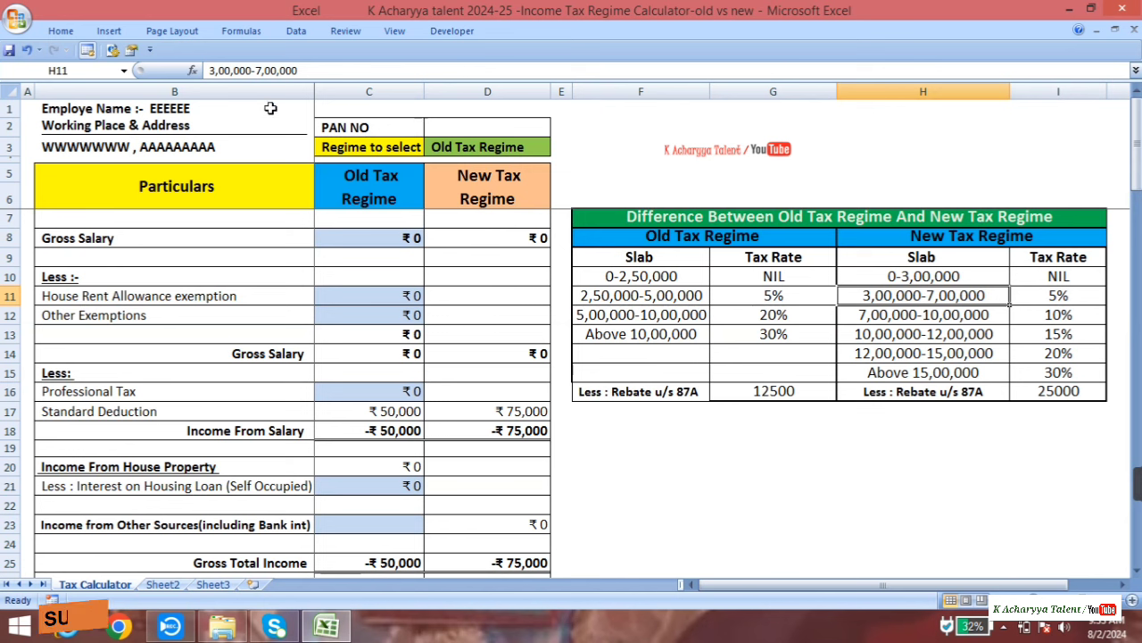
{"action": "double_click", "coordinate": [200, 106]}
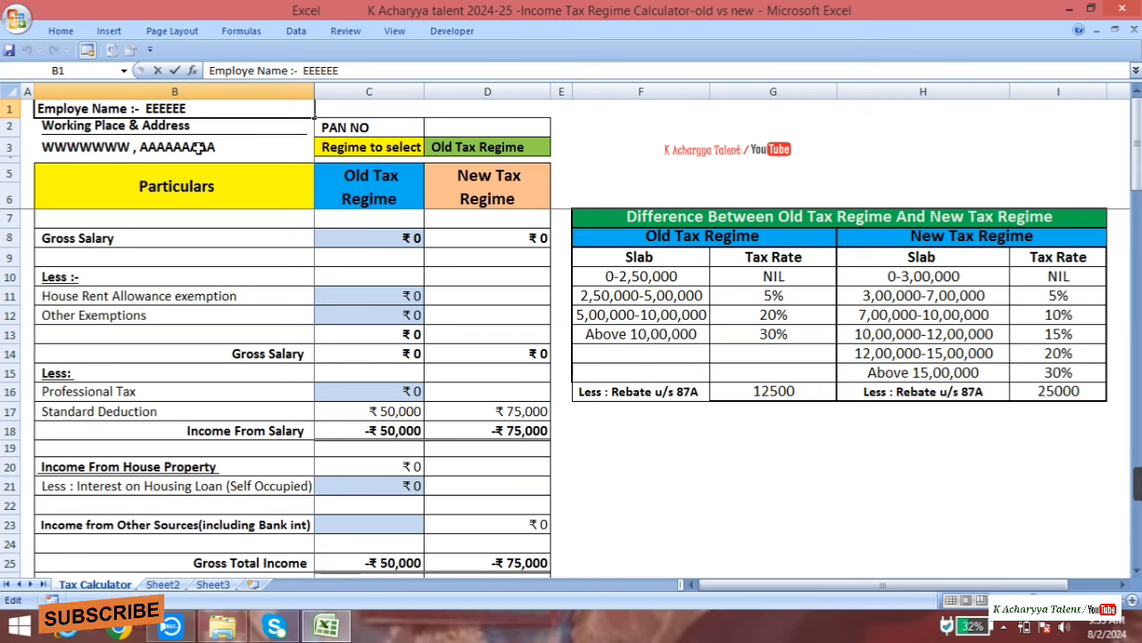
{"action": "left_click", "coordinate": [198, 148]}
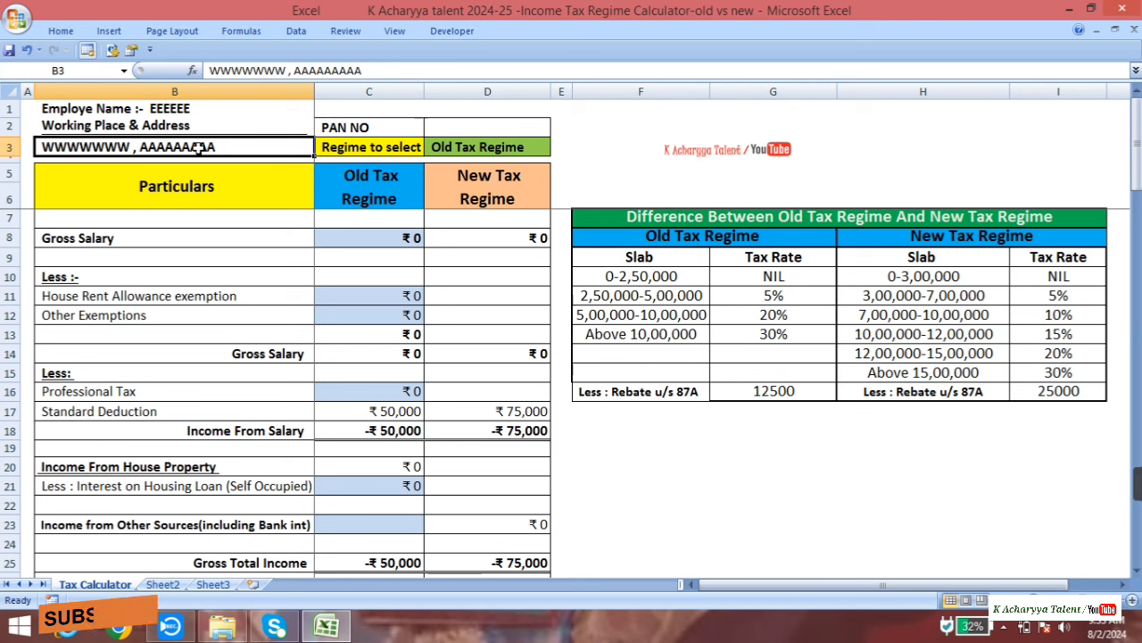
{"action": "left_click", "coordinate": [507, 125]}
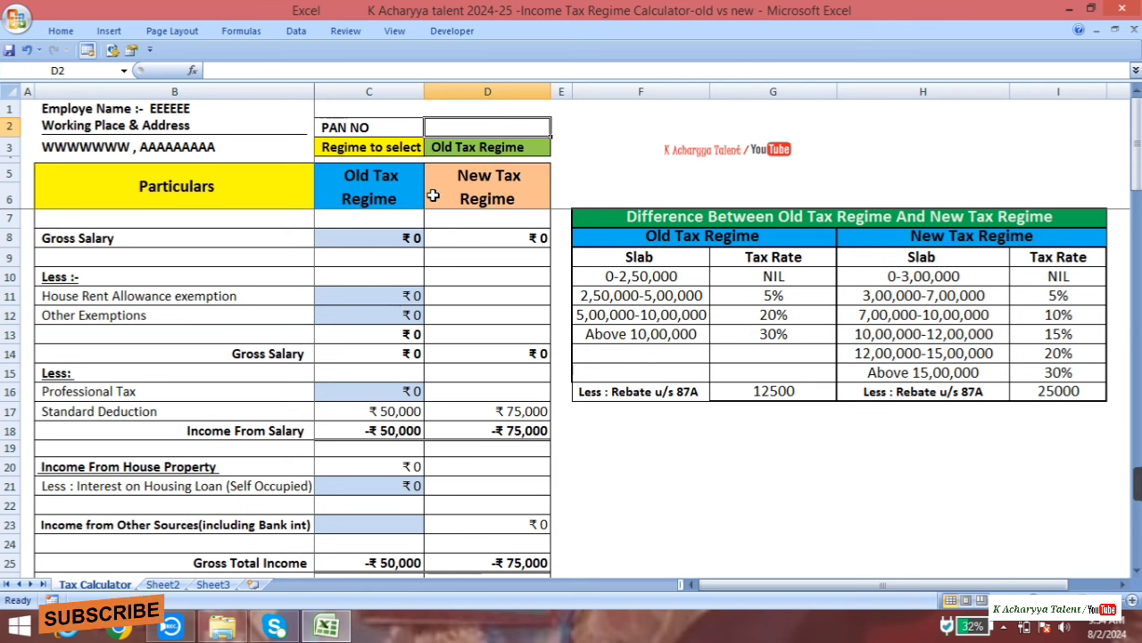
Set the old-regime Gross Salary to 775000 and compare the final tax payable under both regimes.
{"action": "double_click", "coordinate": [416, 239]}
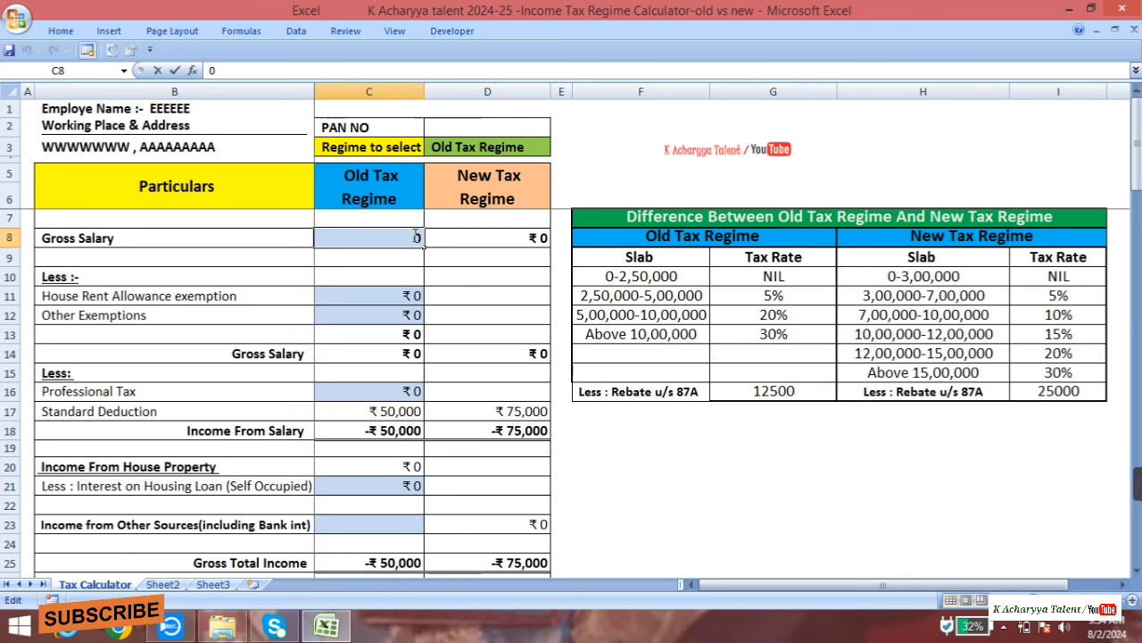
{"action": "type", "text": "775"}
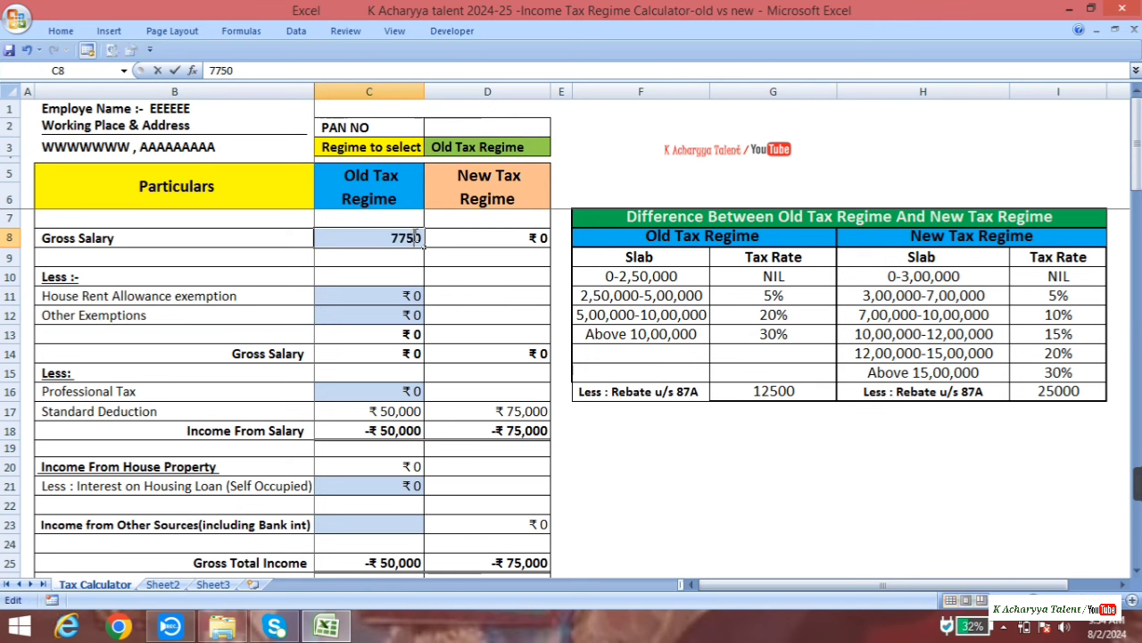
{"action": "type", "text": "00"}
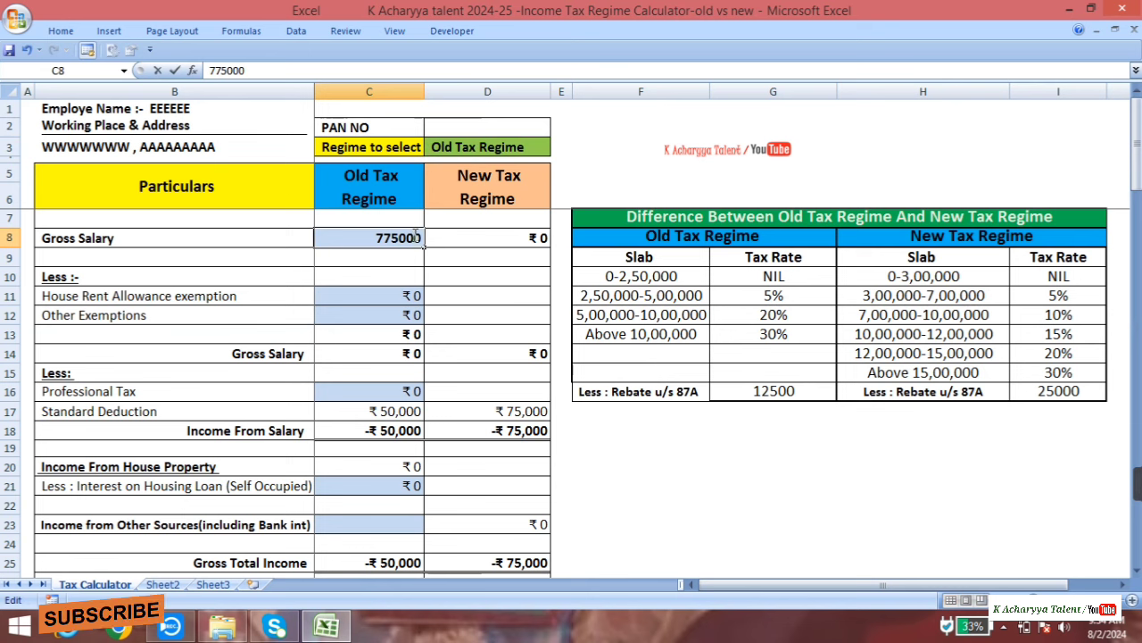
{"action": "left_click", "coordinate": [455, 278]}
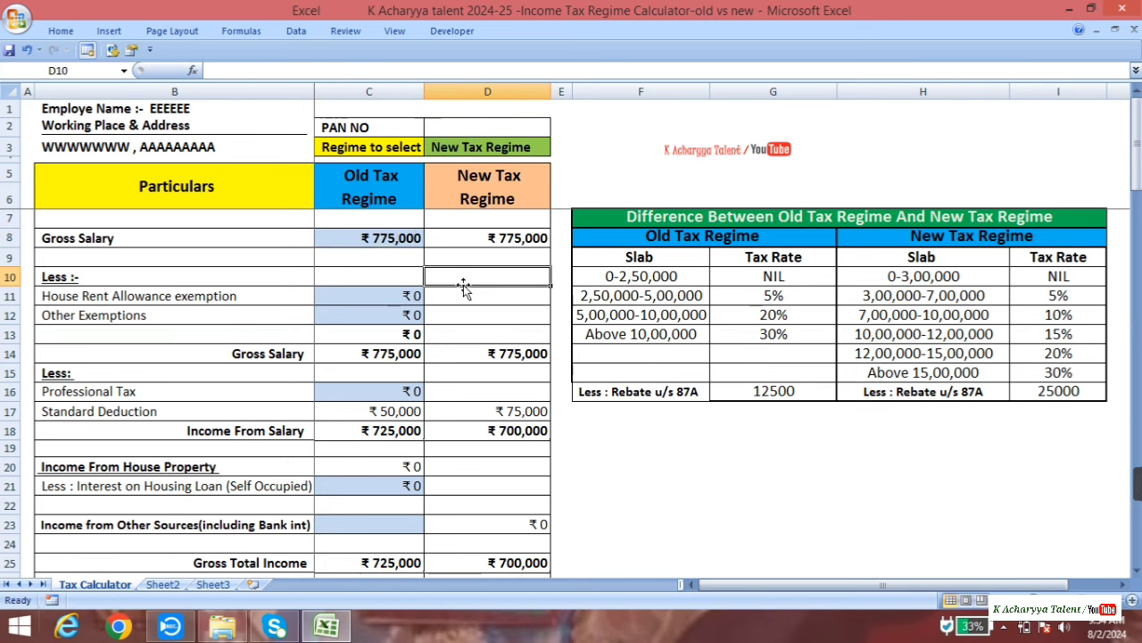
{"action": "scroll", "coordinate": [464, 285], "scroll_direction": "down", "scroll_amount": 4}
{"action": "scroll", "coordinate": [463, 285], "scroll_direction": "down", "scroll_amount": 5}
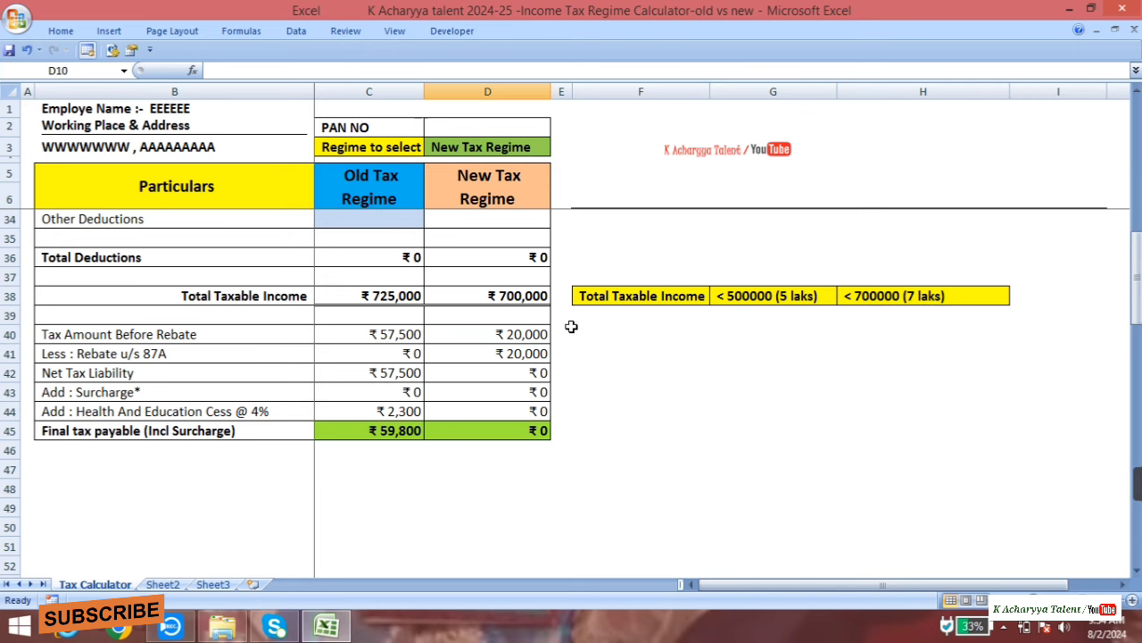
{"action": "scroll", "coordinate": [571, 327], "scroll_direction": "up", "scroll_amount": 9}
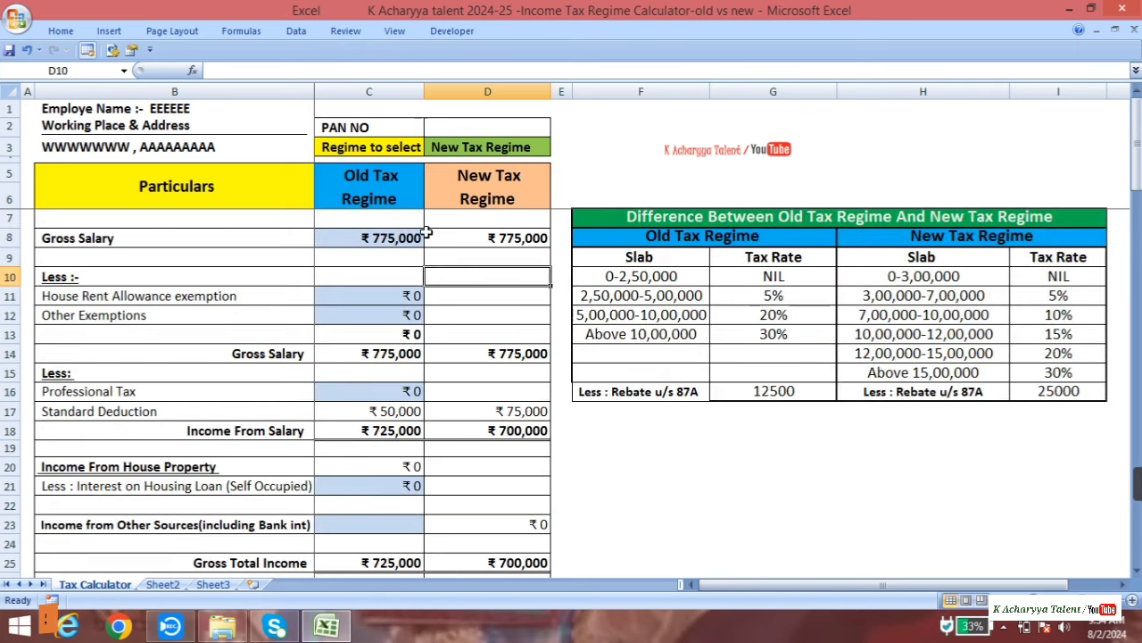
Change the old-regime Gross Salary to 800000 and check the resulting tax payable under both regimes.
{"action": "double_click", "coordinate": [396, 237]}
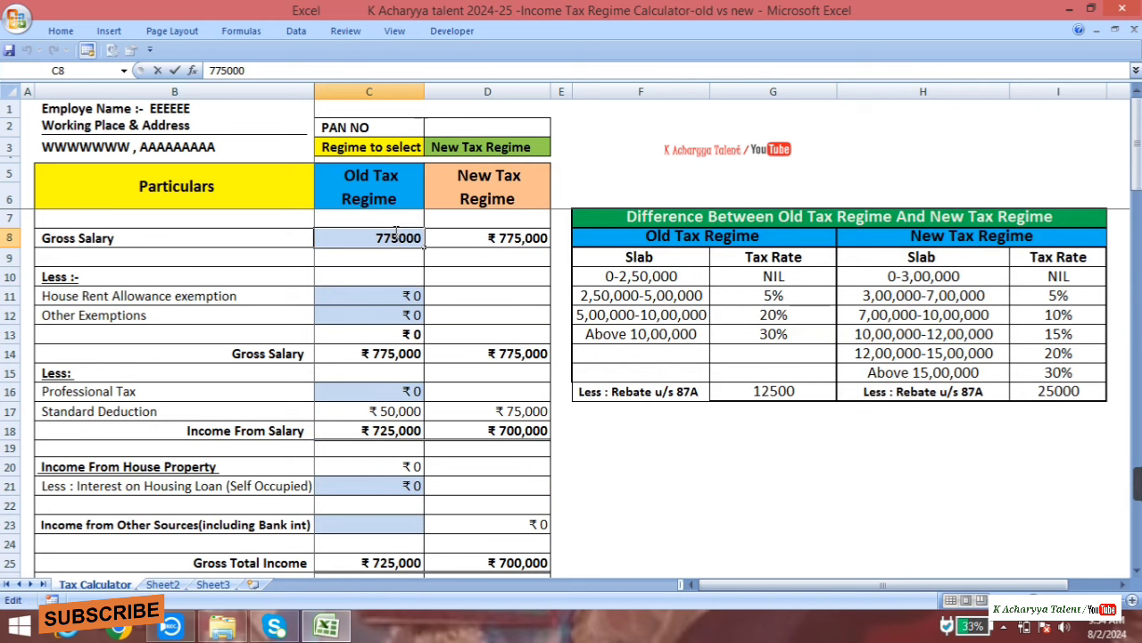
{"action": "key", "text": "BackSpace"}
{"action": "key", "text": "BackSpace"}
{"action": "key", "text": "BackSpace"}
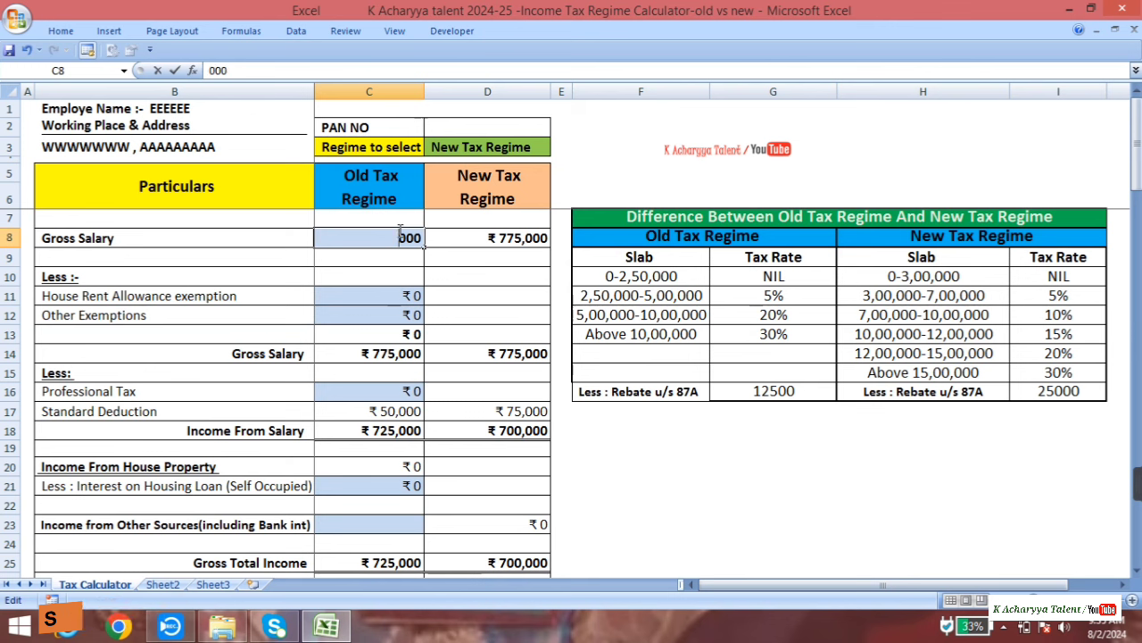
{"action": "type", "text": "8"}
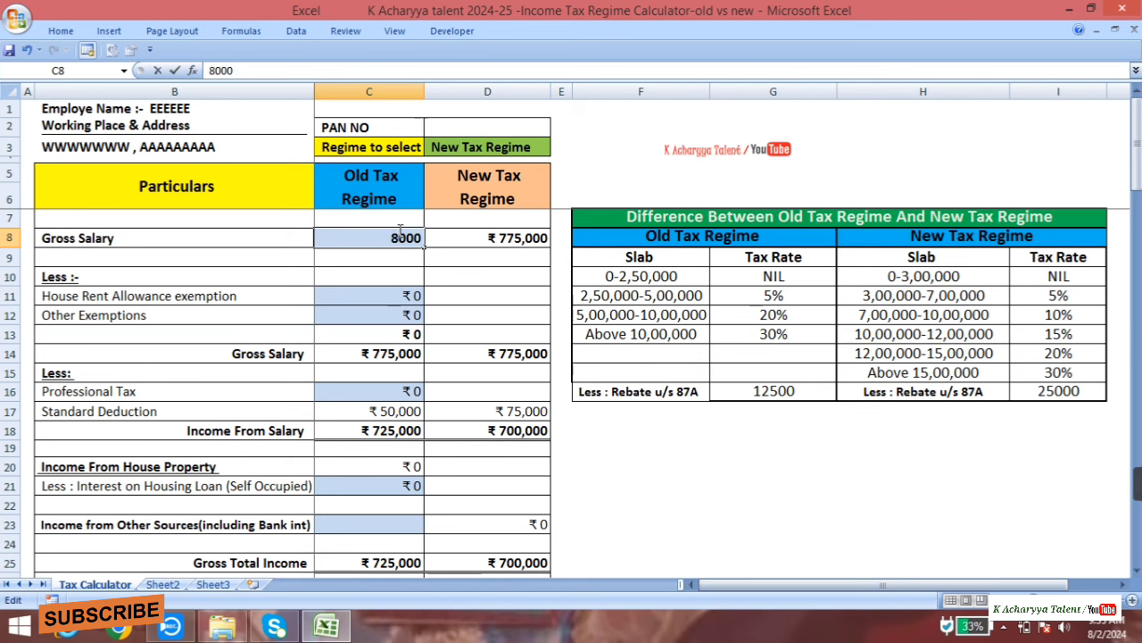
{"action": "type", "text": "000"}
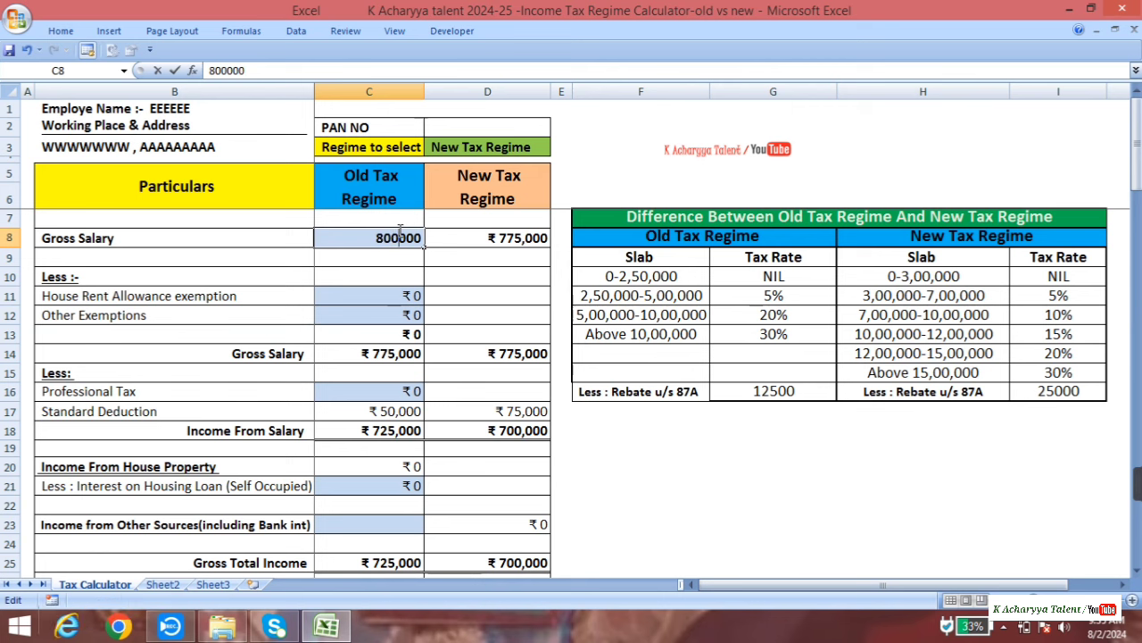
{"action": "left_click", "coordinate": [445, 285]}
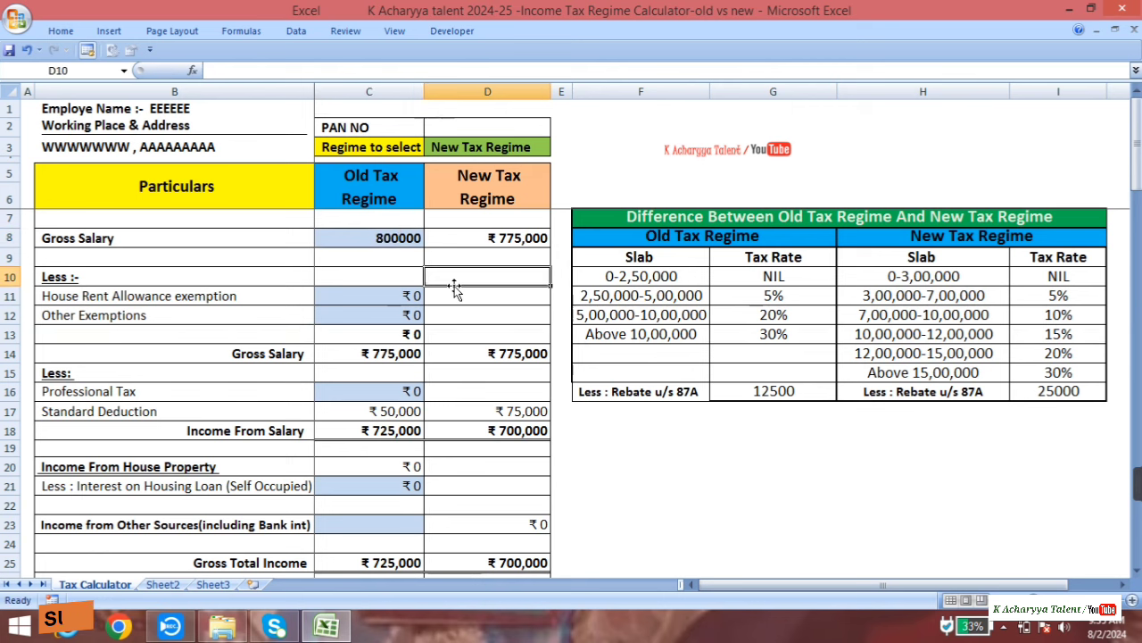
{"action": "scroll", "coordinate": [453, 288], "scroll_direction": "down", "scroll_amount": 5}
{"action": "scroll", "coordinate": [454, 288], "scroll_direction": "down", "scroll_amount": 4}
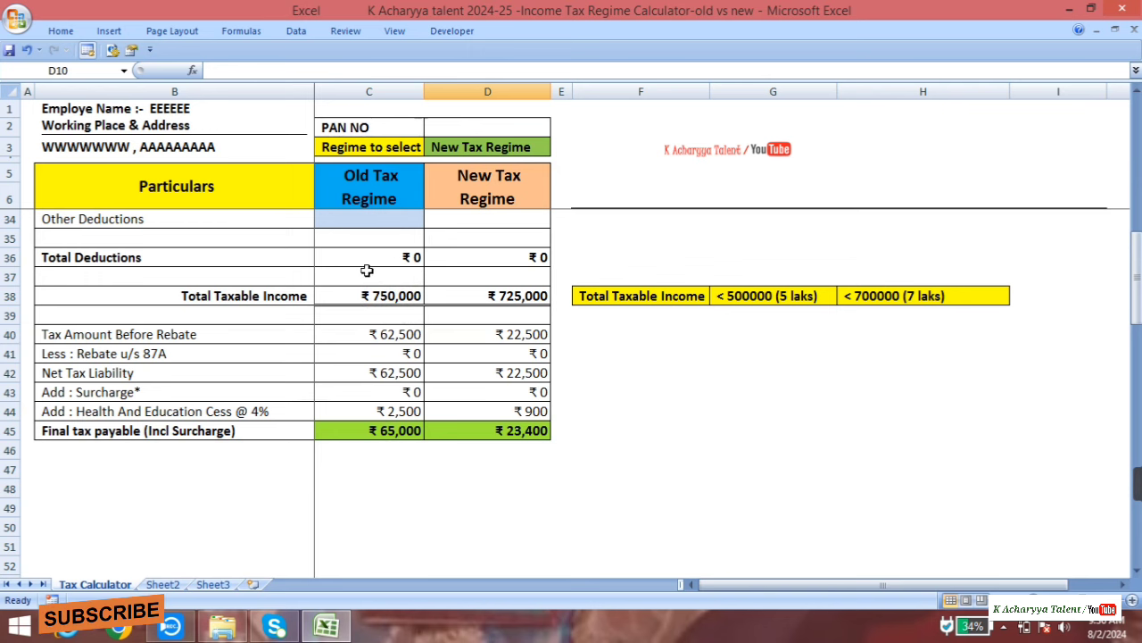
Enter 2400 as the Professional Tax in the Old Tax Regime column.
{"action": "scroll", "coordinate": [385, 324], "scroll_direction": "up", "scroll_amount": 2}
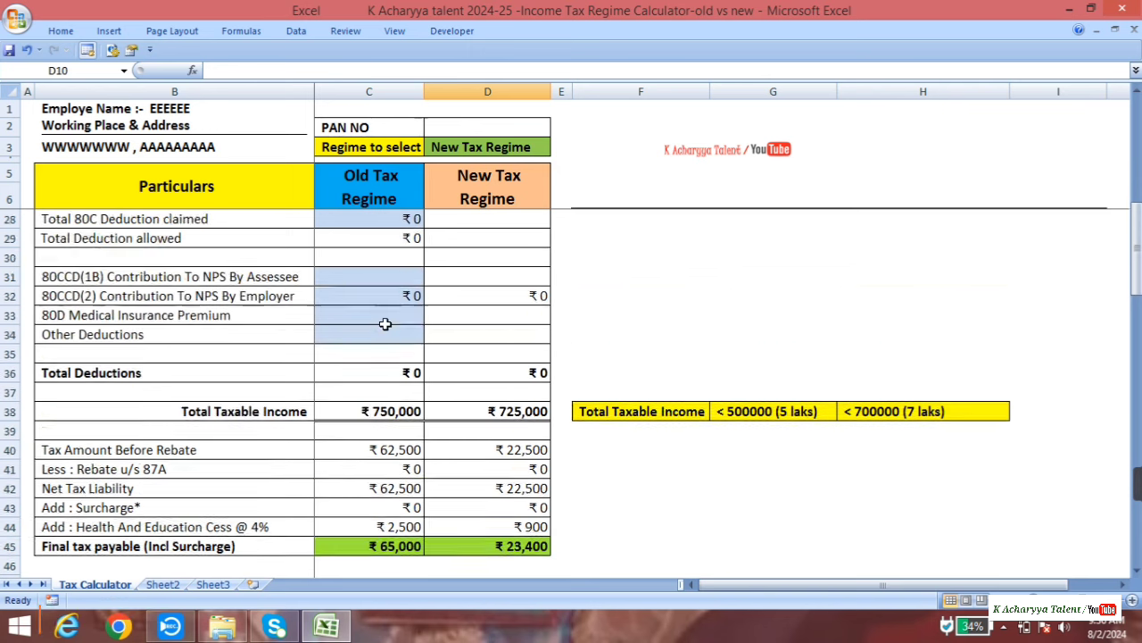
{"action": "scroll", "coordinate": [384, 324], "scroll_direction": "up", "scroll_amount": 6}
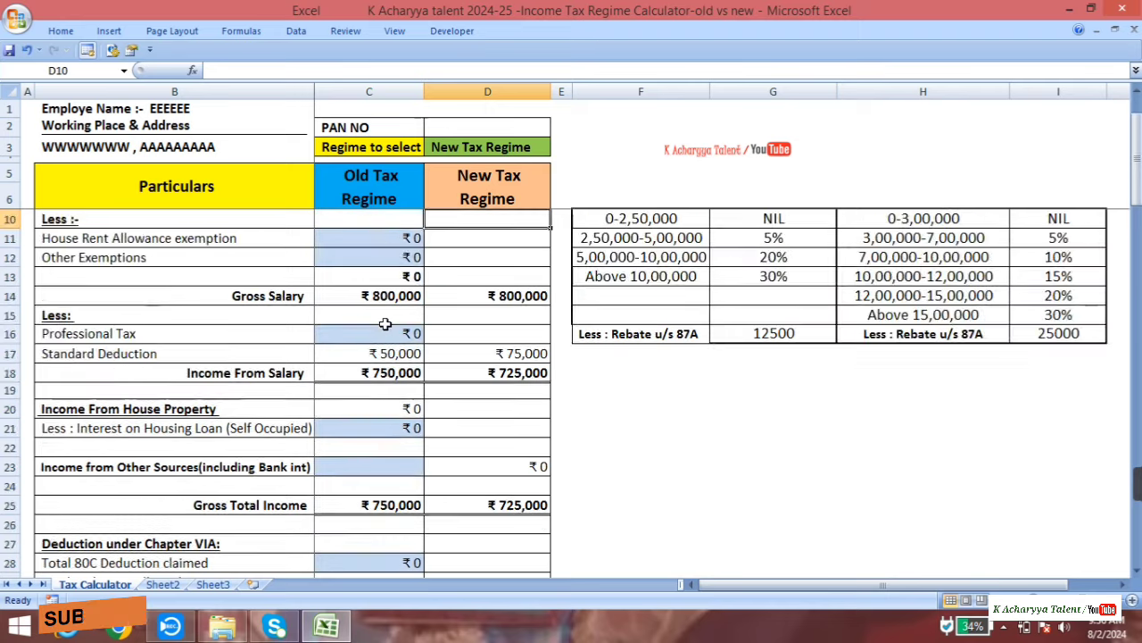
{"action": "scroll", "coordinate": [385, 324], "scroll_direction": "up", "scroll_amount": 1}
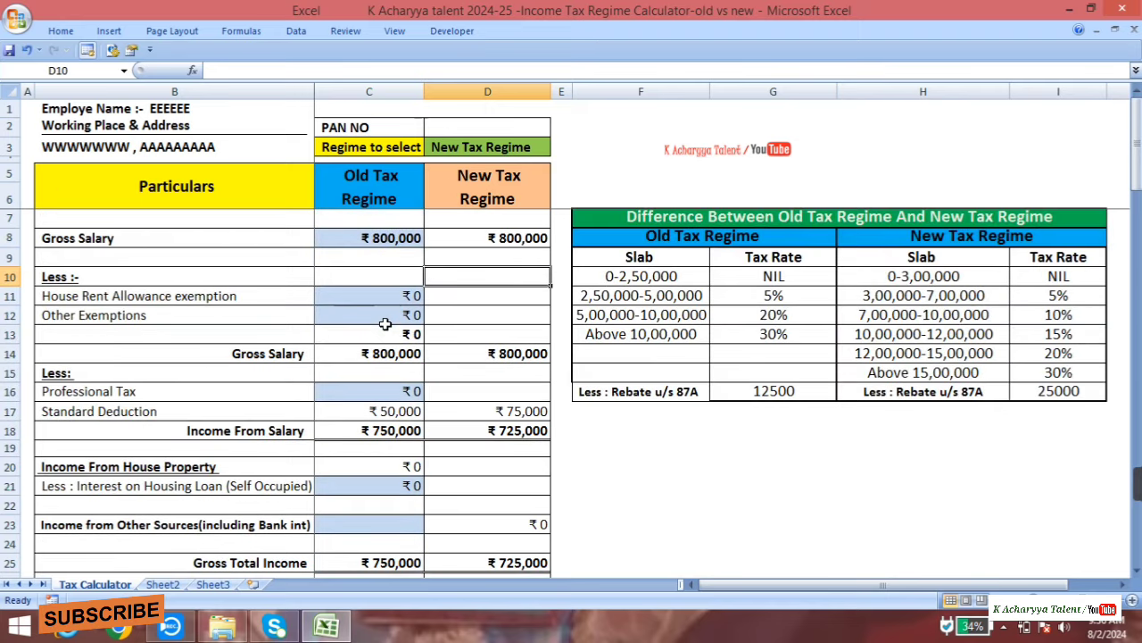
{"action": "scroll", "coordinate": [384, 324], "scroll_direction": "down", "scroll_amount": 1}
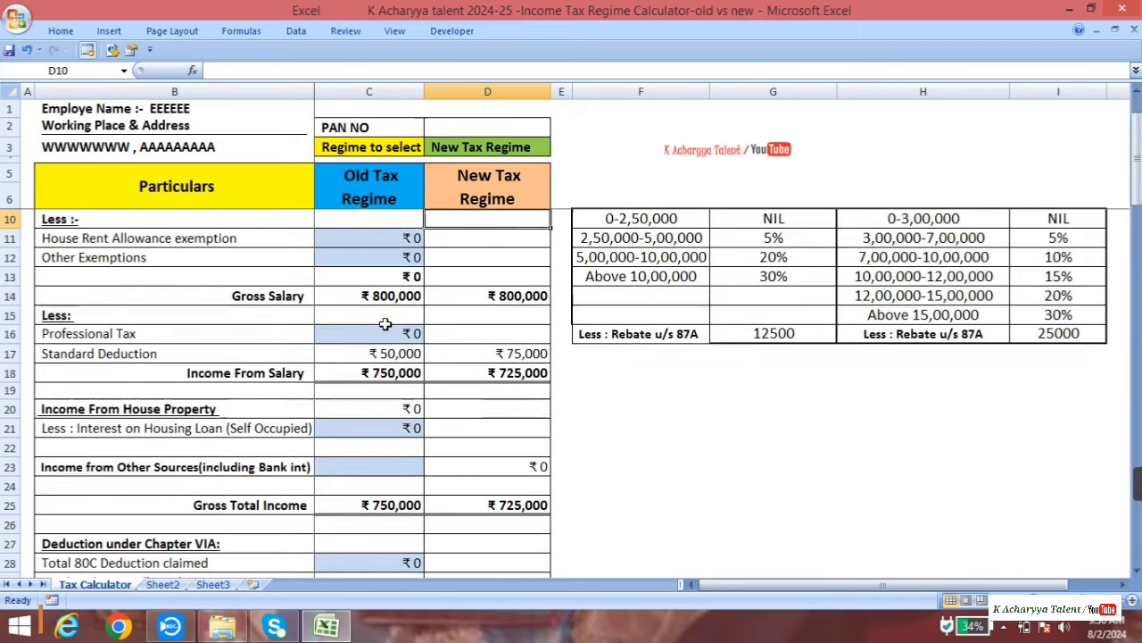
{"action": "scroll", "coordinate": [385, 324], "scroll_direction": "down", "scroll_amount": 1}
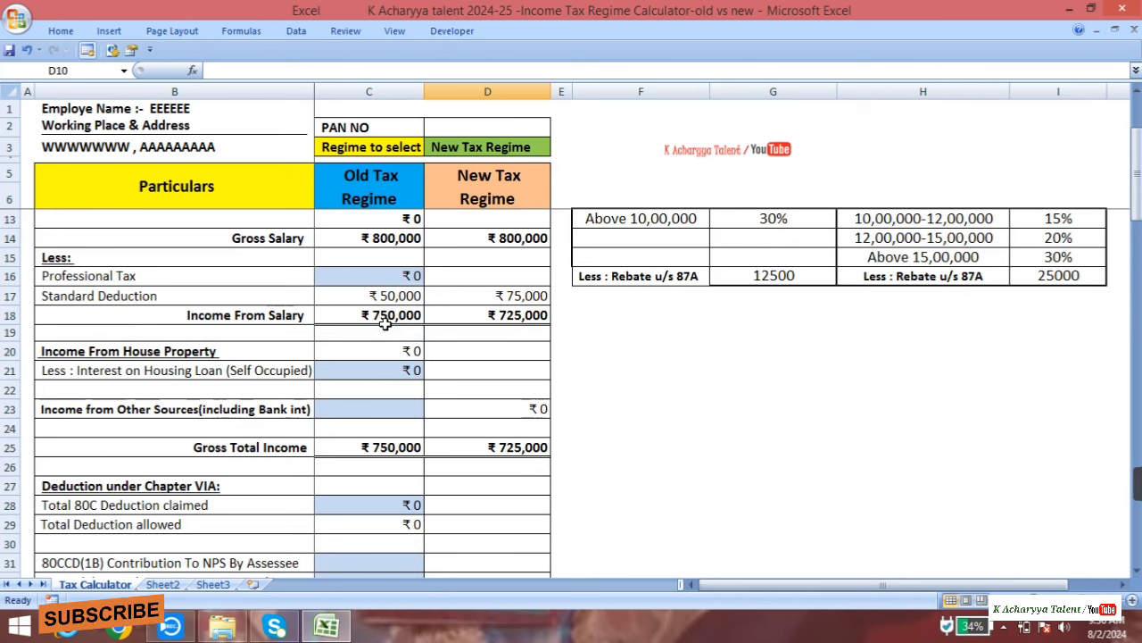
{"action": "left_click", "coordinate": [410, 276]}
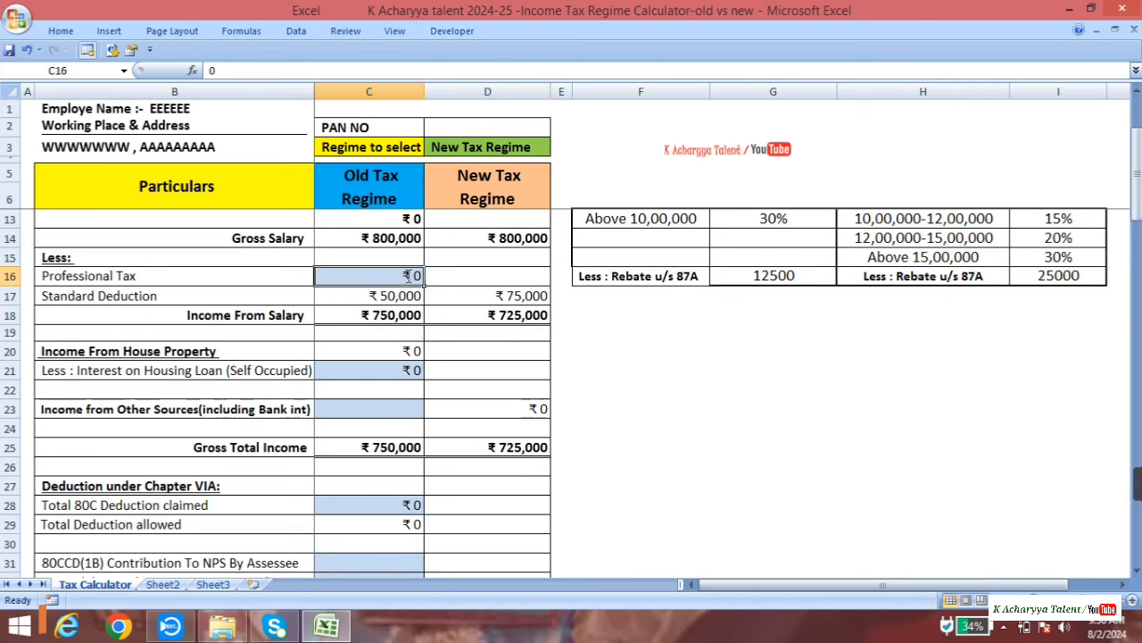
{"action": "type", "text": "240"}
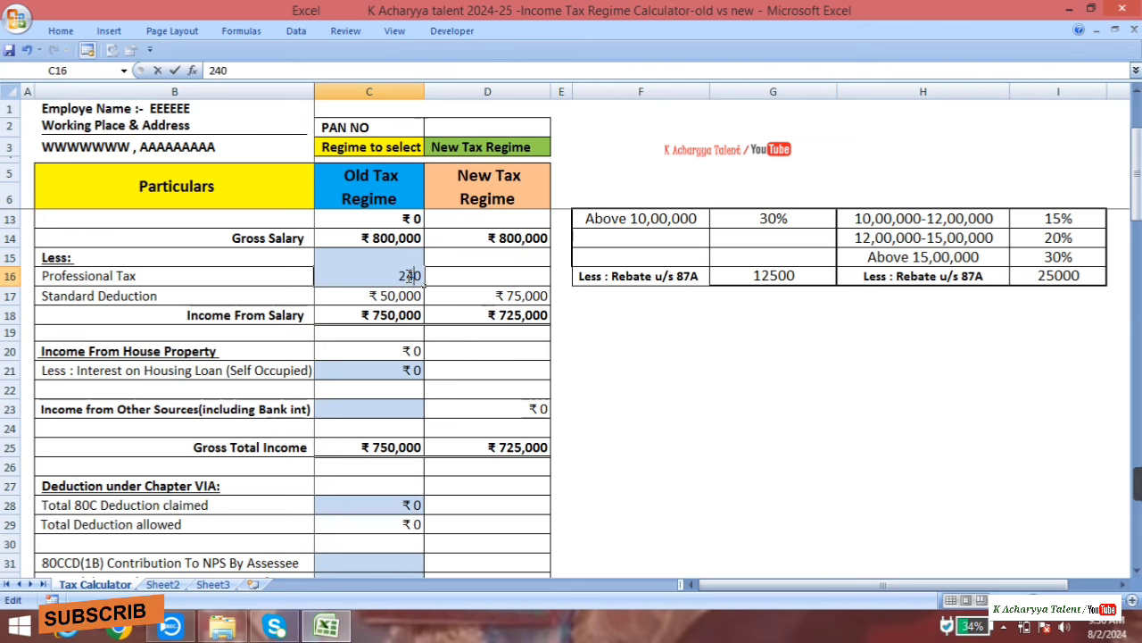
{"action": "type", "text": "0"}
{"action": "left_click", "coordinate": [405, 333]}
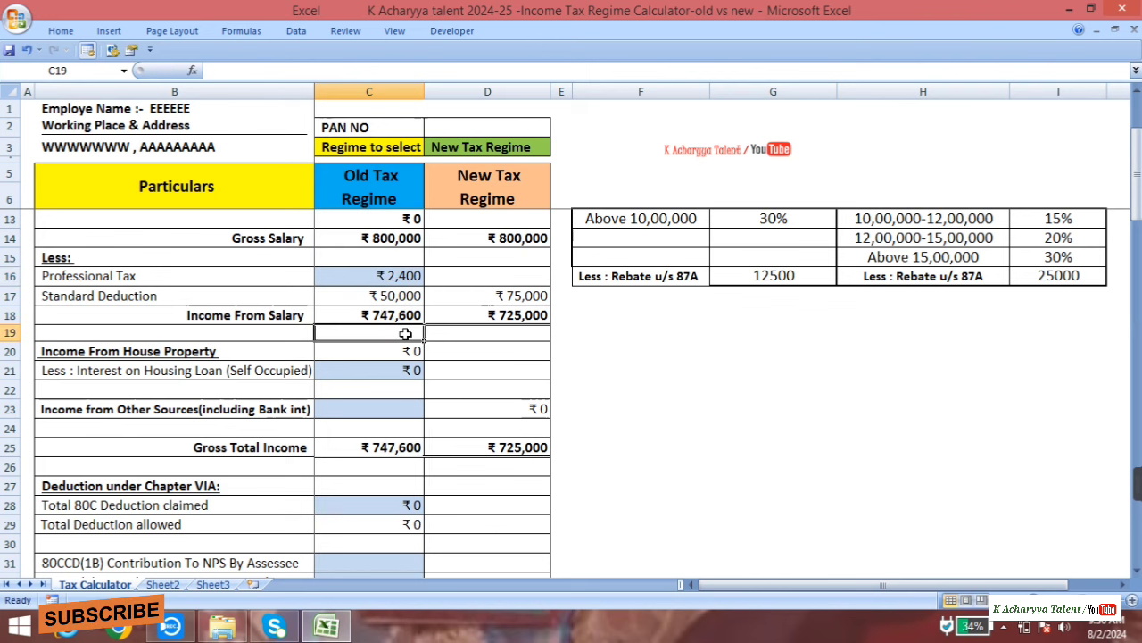
Set the Total 80C Deduction claimed under the Old Tax Regime to 150000.
{"action": "scroll", "coordinate": [405, 333], "scroll_direction": "down", "scroll_amount": 1}
{"action": "scroll", "coordinate": [405, 332], "scroll_direction": "down", "scroll_amount": 1}
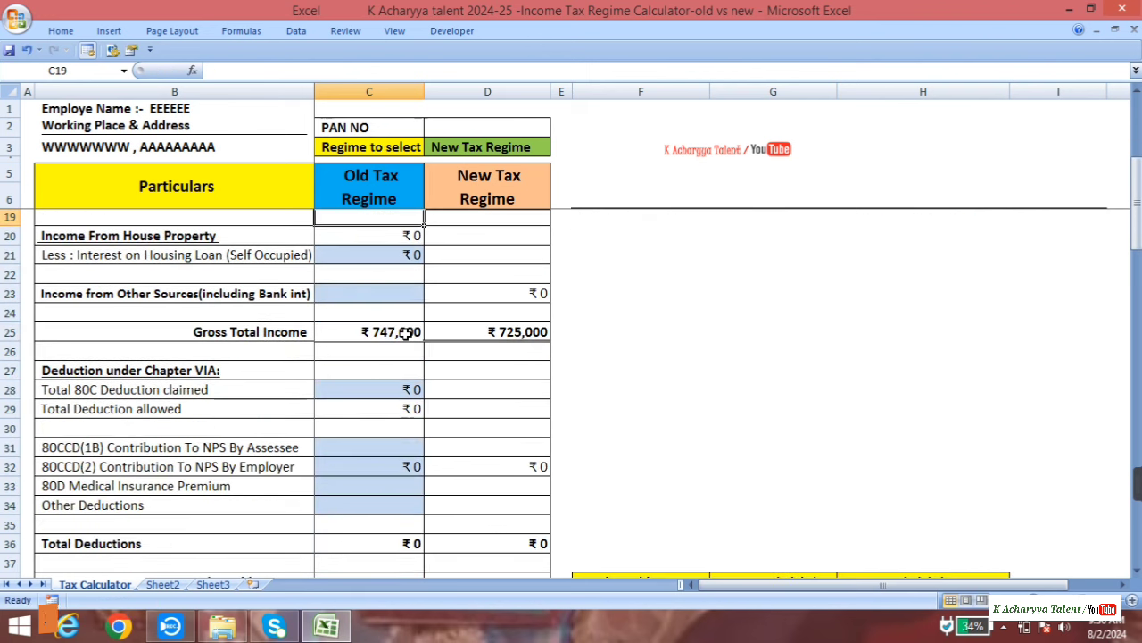
{"action": "scroll", "coordinate": [405, 333], "scroll_direction": "down", "scroll_amount": 1}
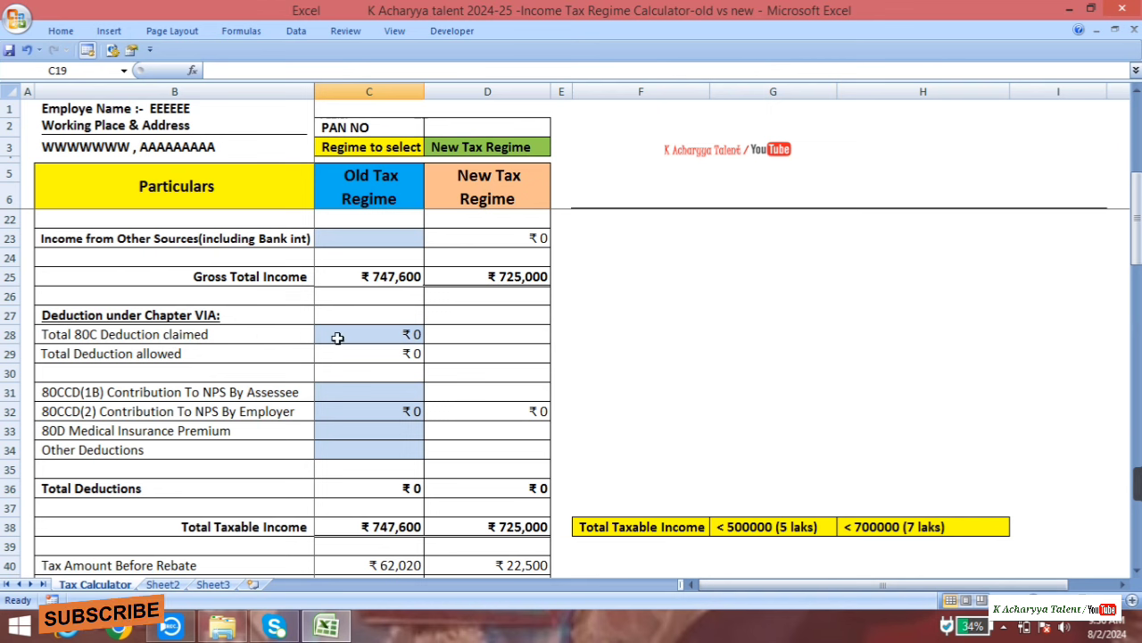
{"action": "double_click", "coordinate": [375, 333]}
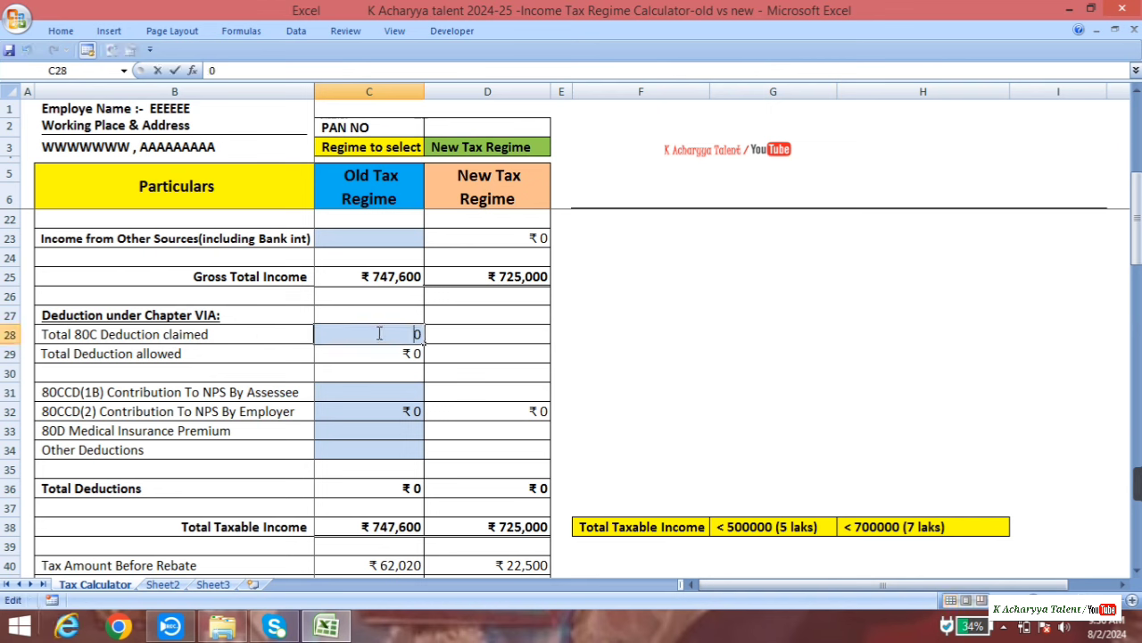
{"action": "type", "text": "10"}
{"action": "key", "text": "BackSpace"}
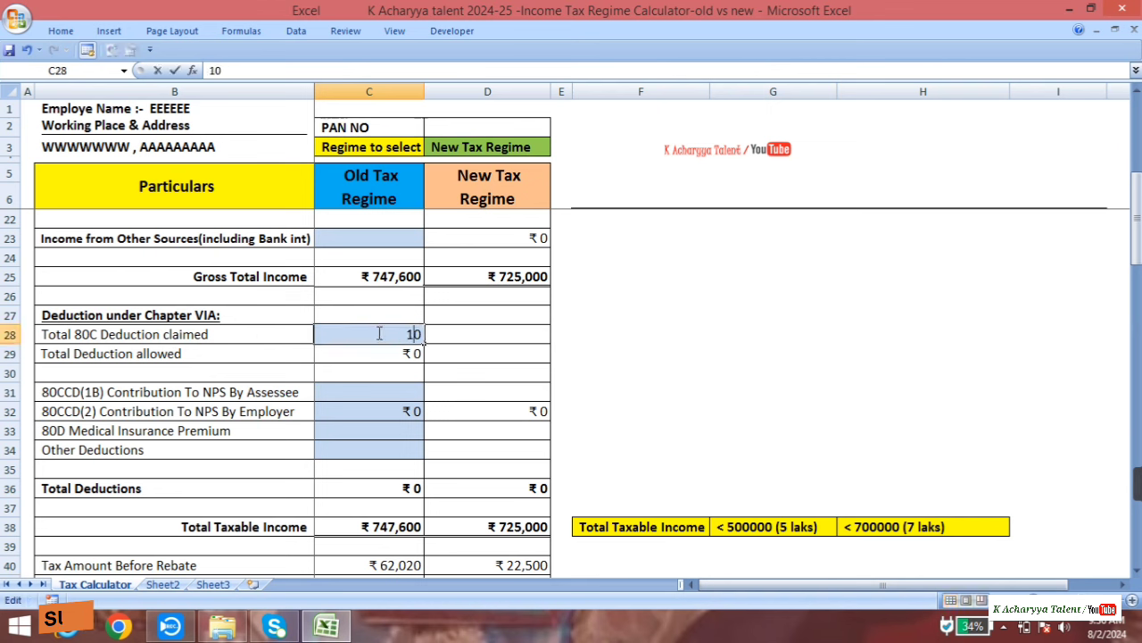
{"action": "type", "text": "50000"}
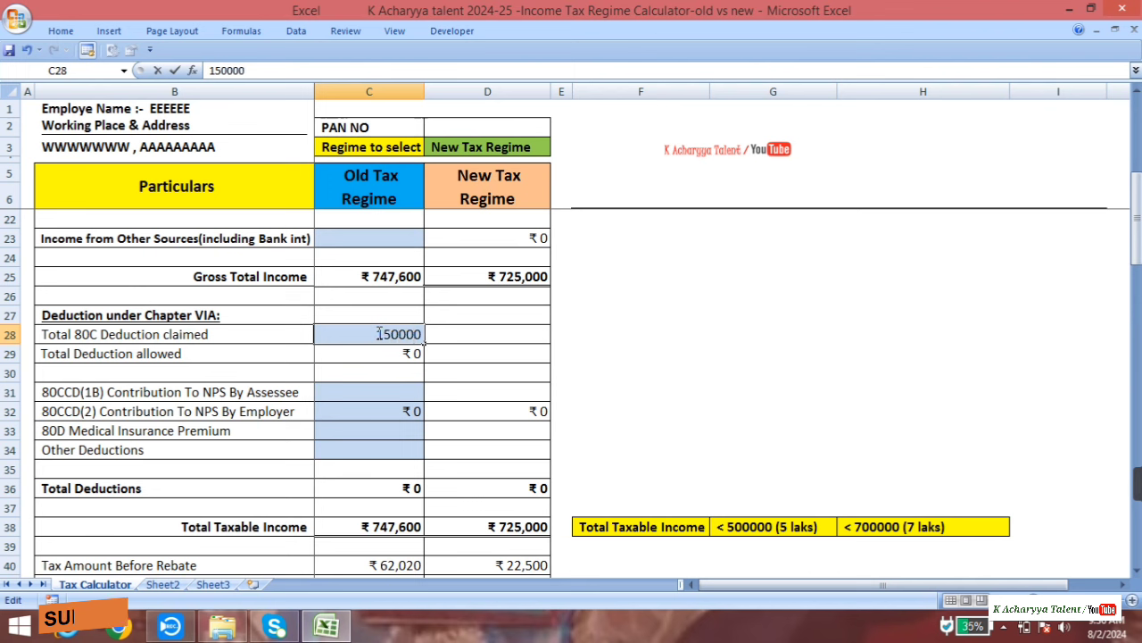
{"action": "left_click", "coordinate": [394, 377]}
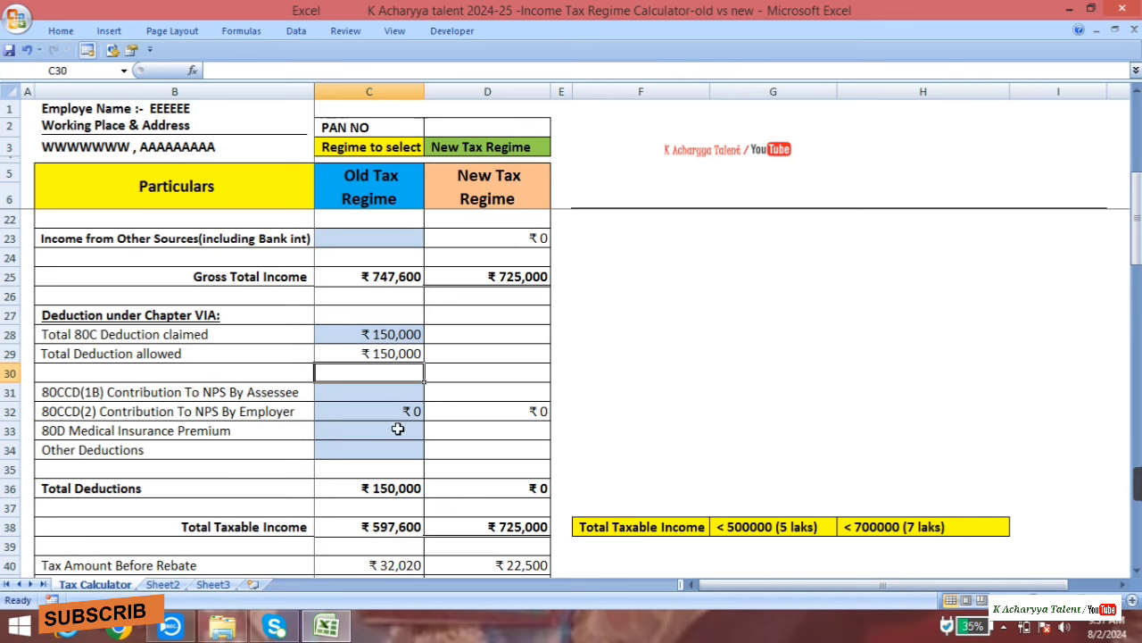
Enter 25000 as the 80D Medical Insurance Premium under the Old Tax Regime.
{"action": "left_click", "coordinate": [398, 429]}
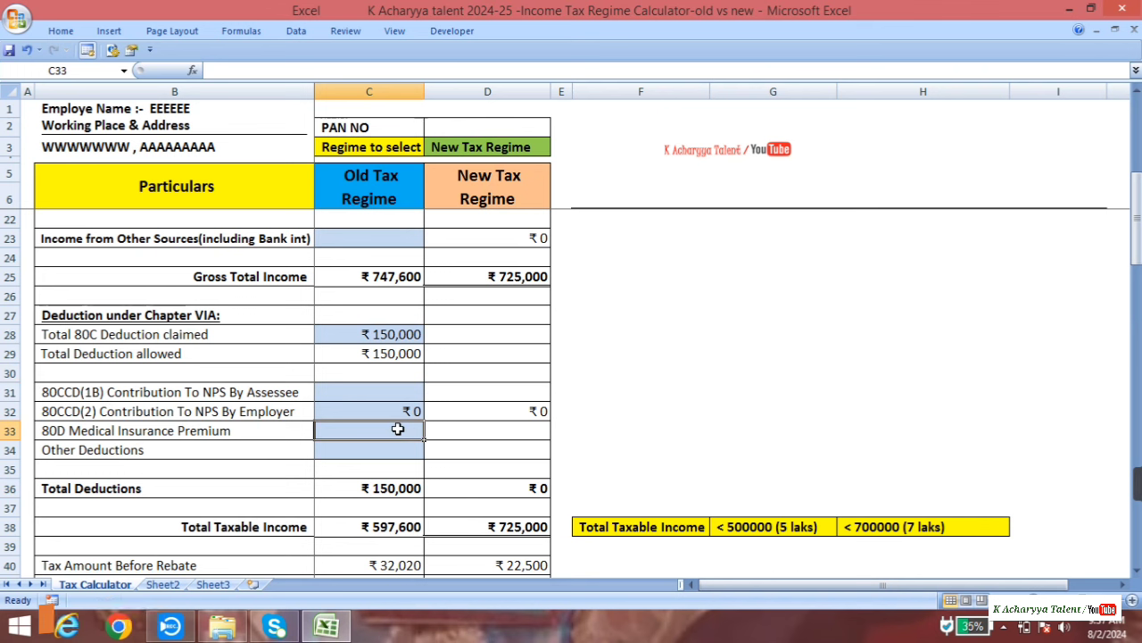
{"action": "type", "text": "2"}
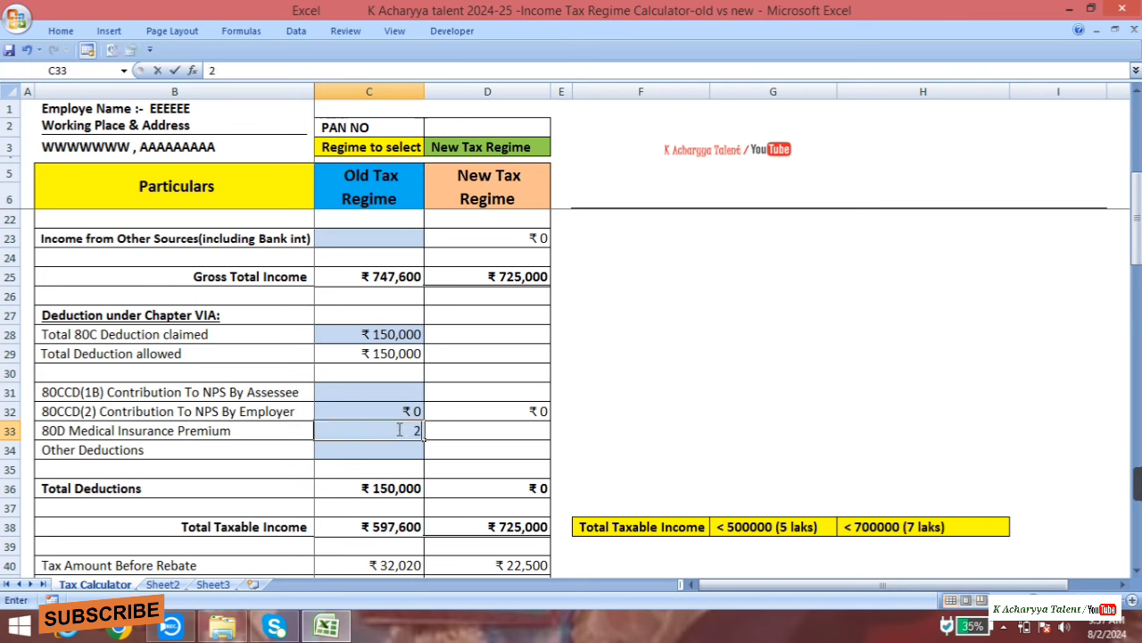
{"action": "type", "text": "5000"}
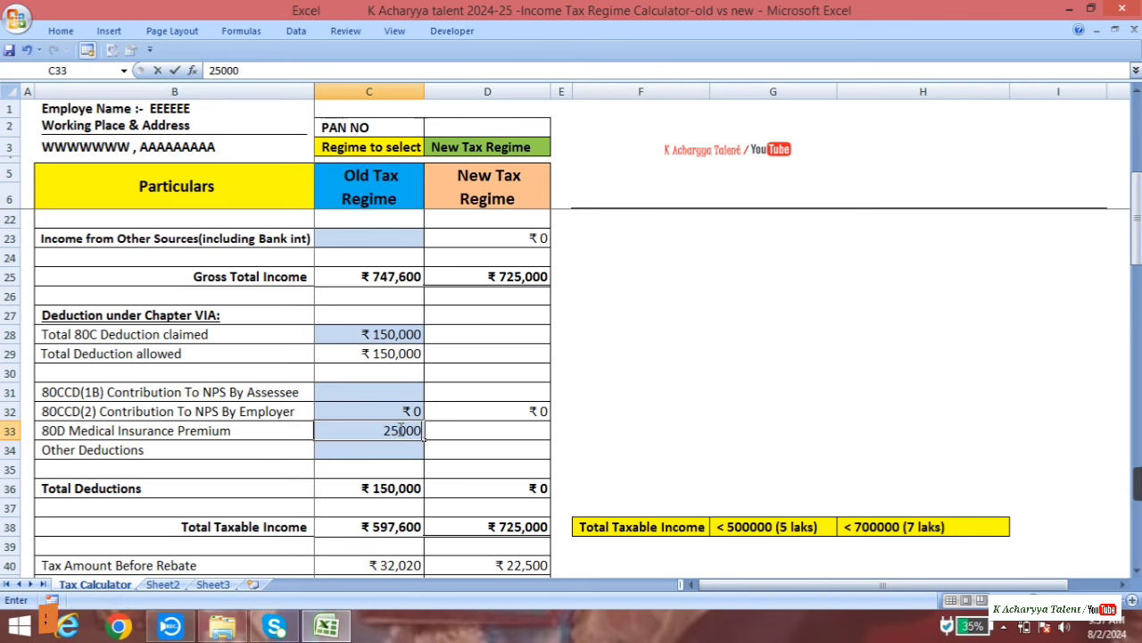
{"action": "left_click", "coordinate": [417, 466]}
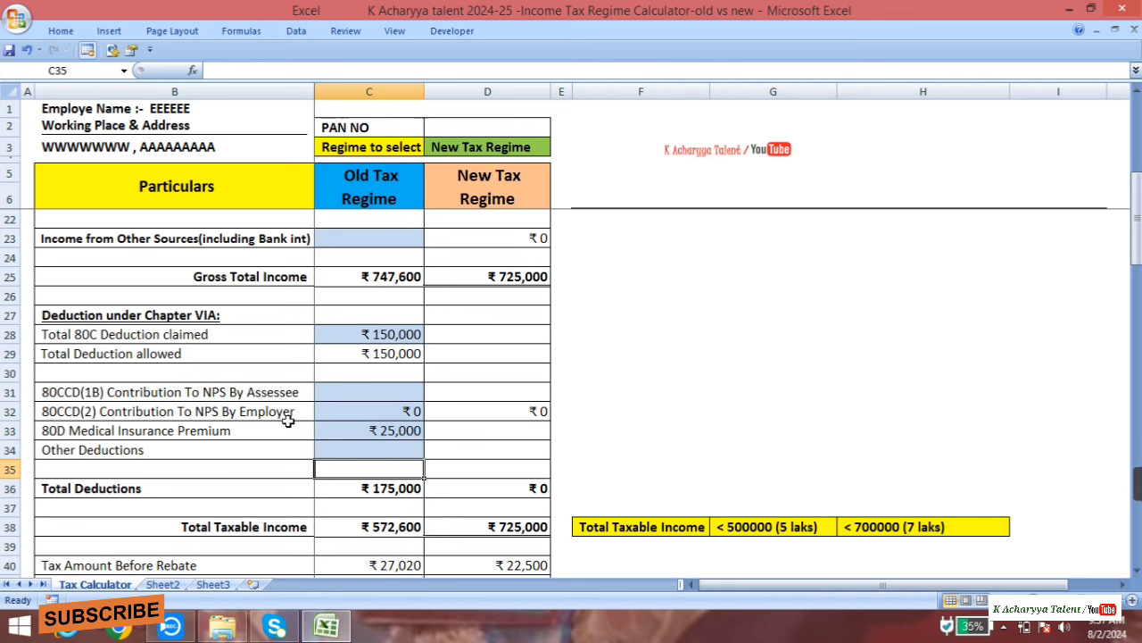
Enter 50000 as the 80CCD(1B) Contribution To NPS By Assessee under the Old Tax Regime.
{"action": "double_click", "coordinate": [391, 395]}
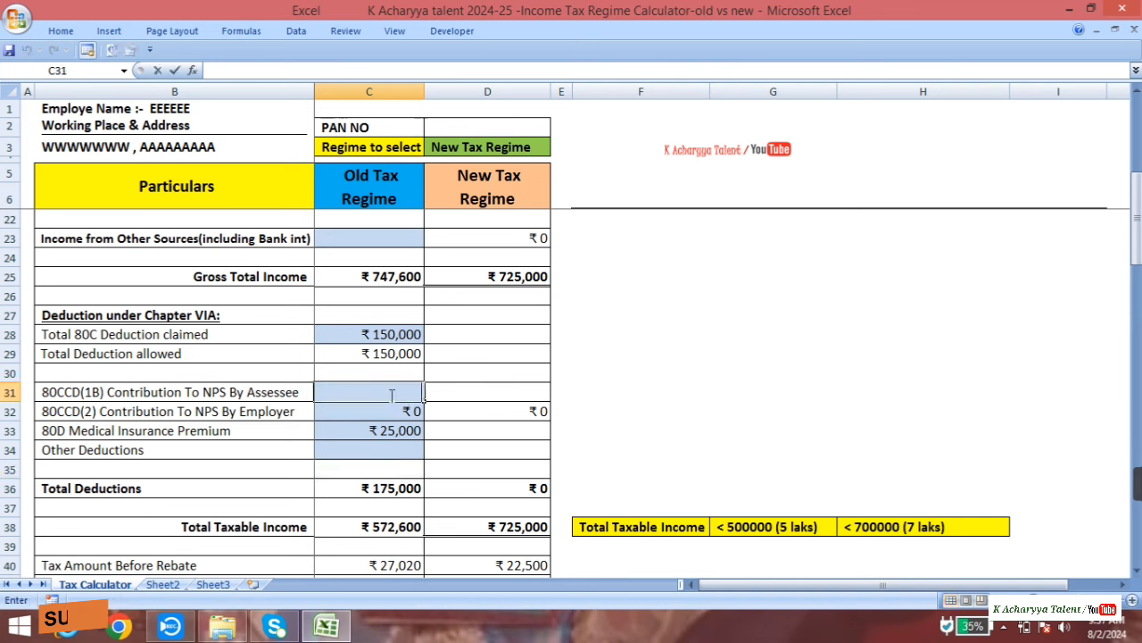
{"action": "type", "text": "50000"}
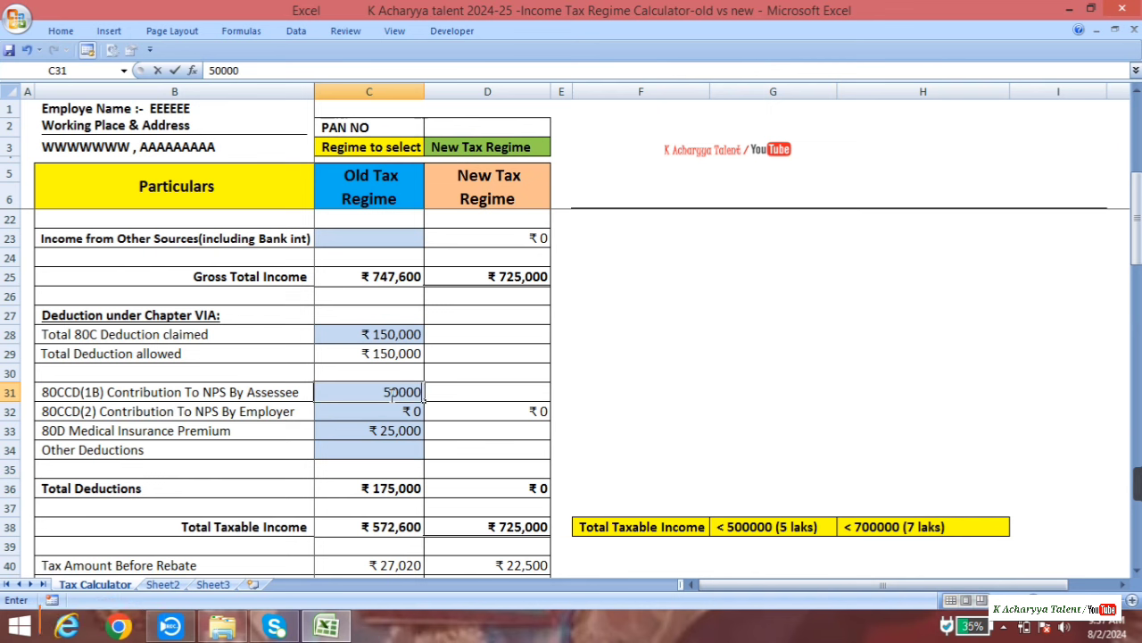
{"action": "left_click", "coordinate": [386, 469]}
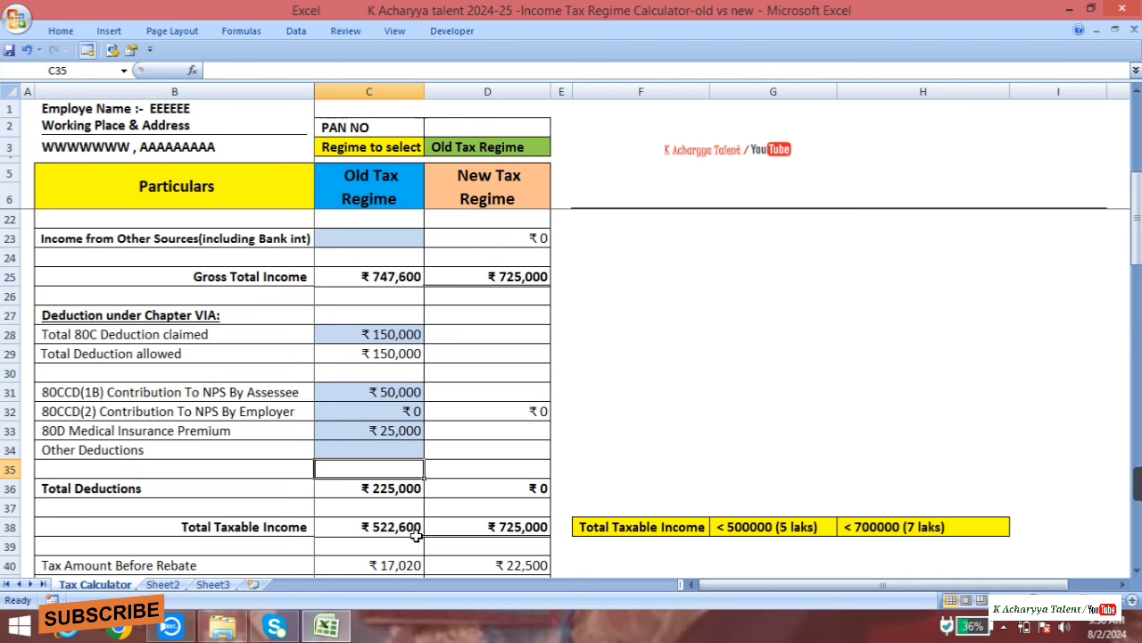
Compare the final tax payable under both regimes, and review the old-regime deductions, the housing loan interest entry and the tax slab table.
{"action": "scroll", "coordinate": [416, 534], "scroll_direction": "down", "scroll_amount": 1}
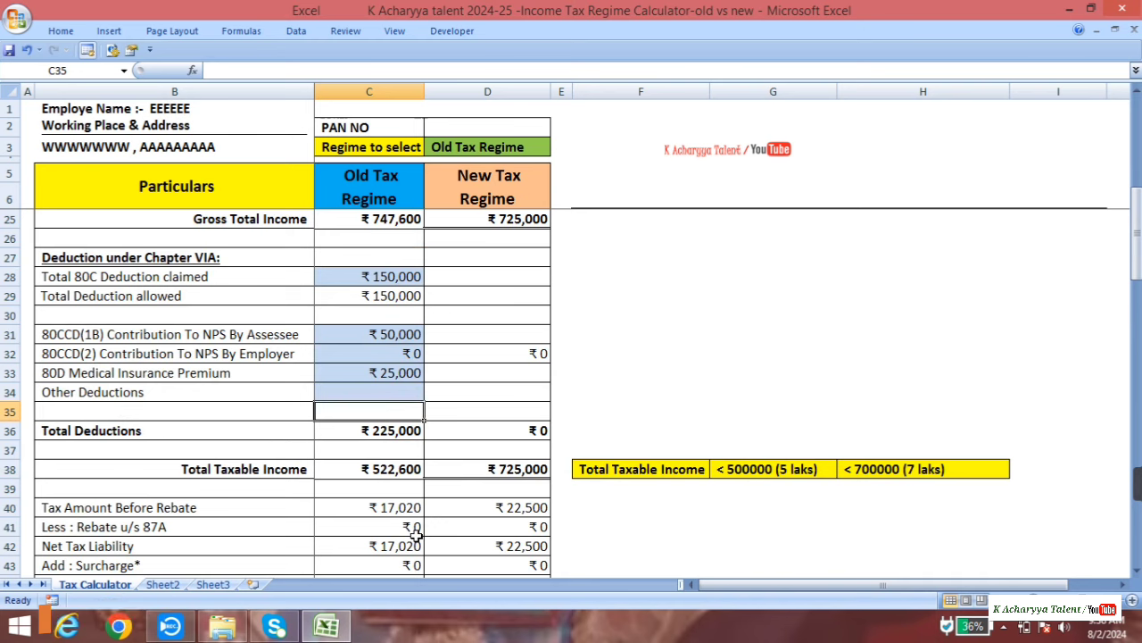
{"action": "scroll", "coordinate": [416, 534], "scroll_direction": "down", "scroll_amount": 2}
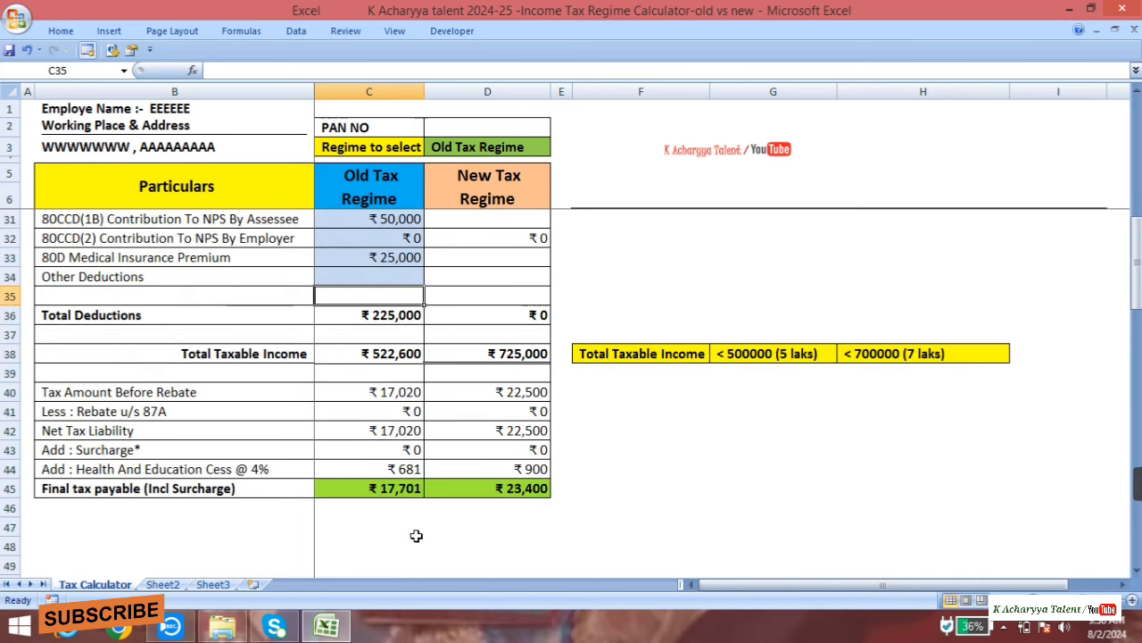
{"action": "scroll", "coordinate": [414, 515], "scroll_direction": "down", "scroll_amount": 1}
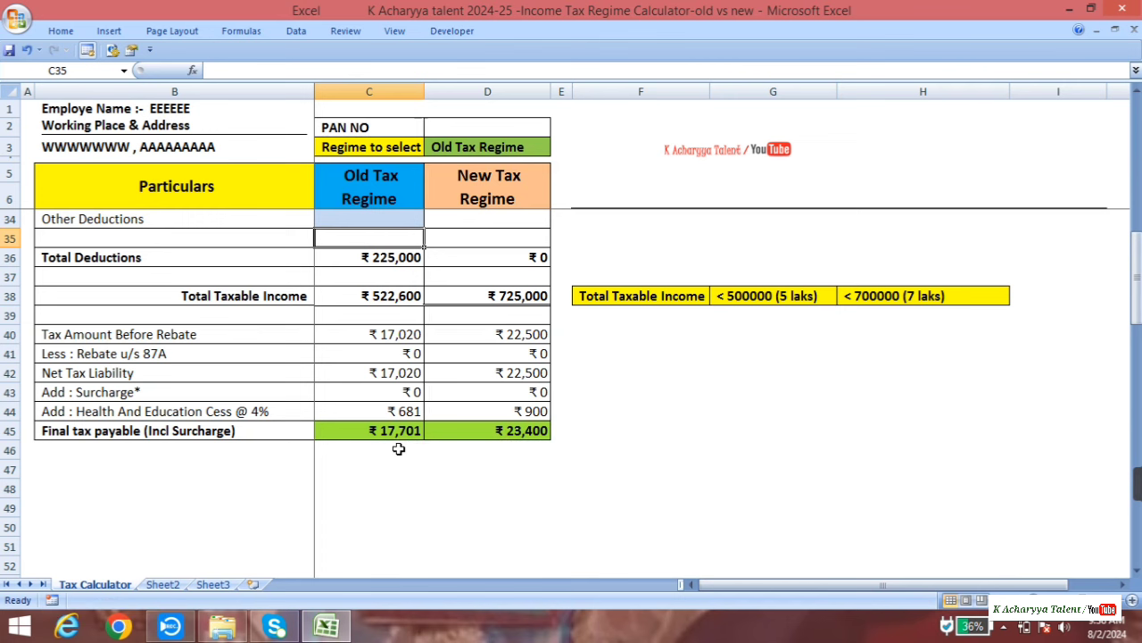
{"action": "scroll", "coordinate": [399, 449], "scroll_direction": "up", "scroll_amount": 5}
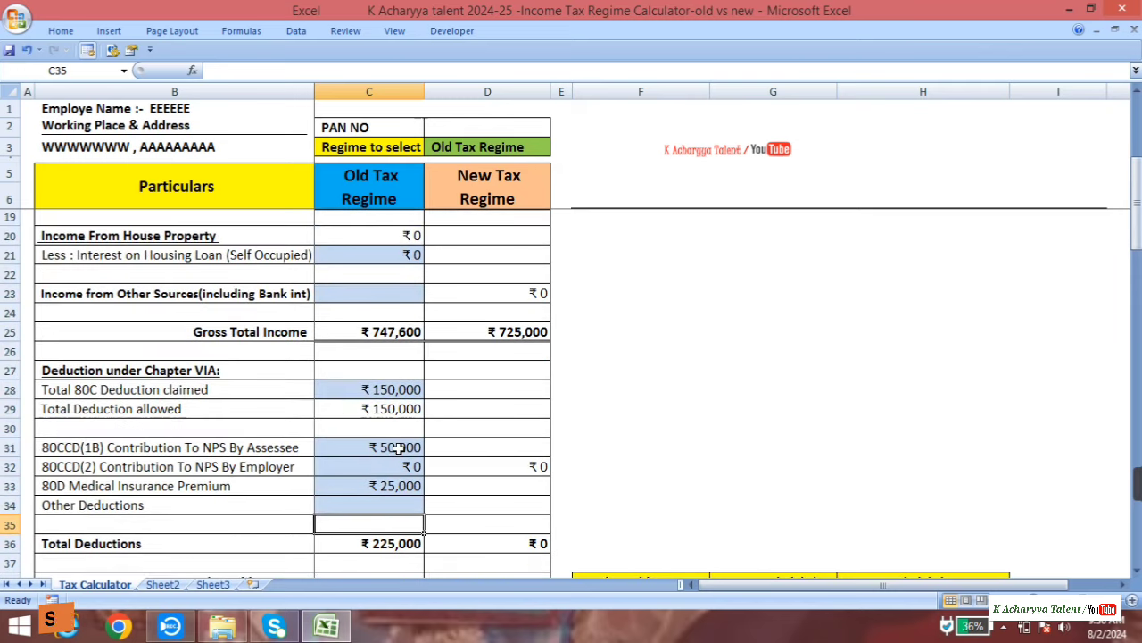
{"action": "scroll", "coordinate": [399, 449], "scroll_direction": "down", "scroll_amount": 5}
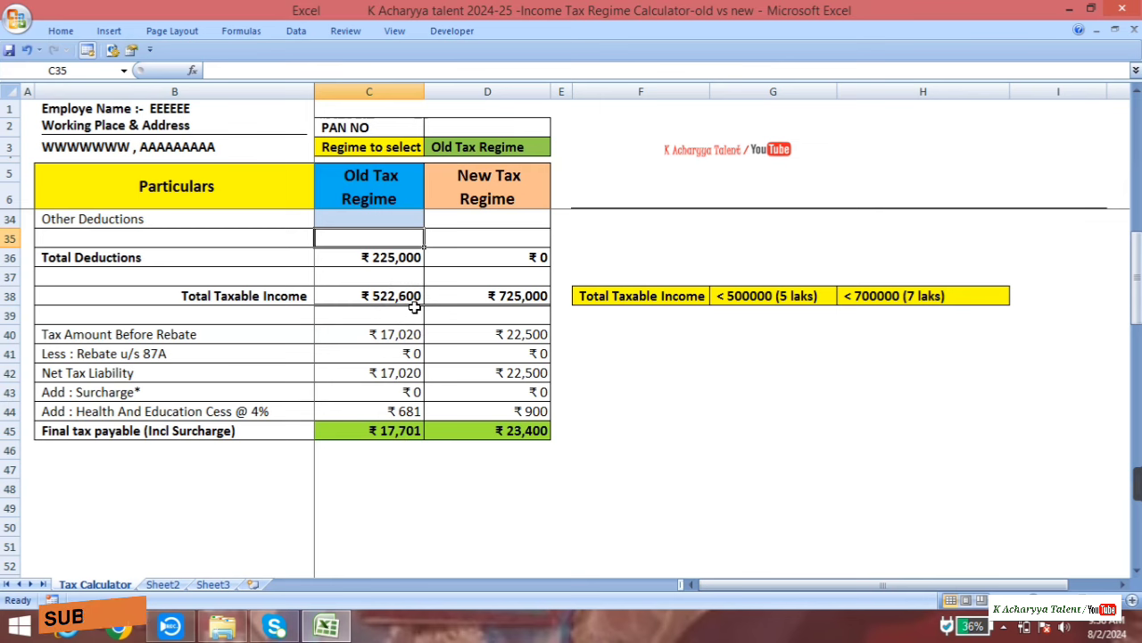
{"action": "scroll", "coordinate": [414, 306], "scroll_direction": "up", "scroll_amount": 3}
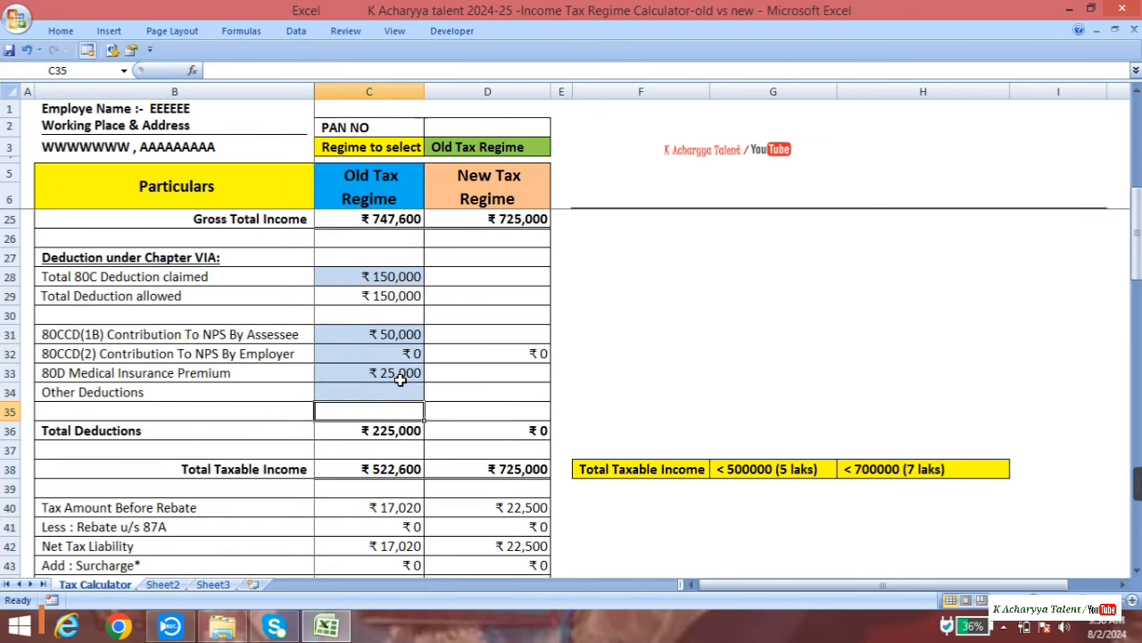
{"action": "scroll", "coordinate": [401, 379], "scroll_direction": "up", "scroll_amount": 2}
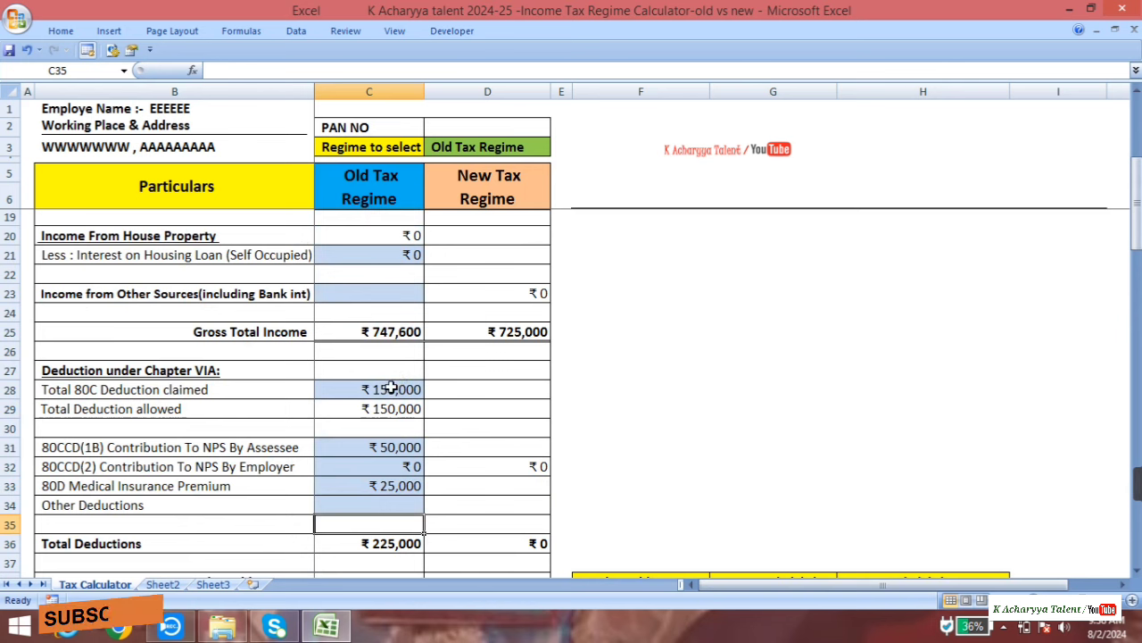
{"action": "scroll", "coordinate": [391, 390], "scroll_direction": "up", "scroll_amount": 1}
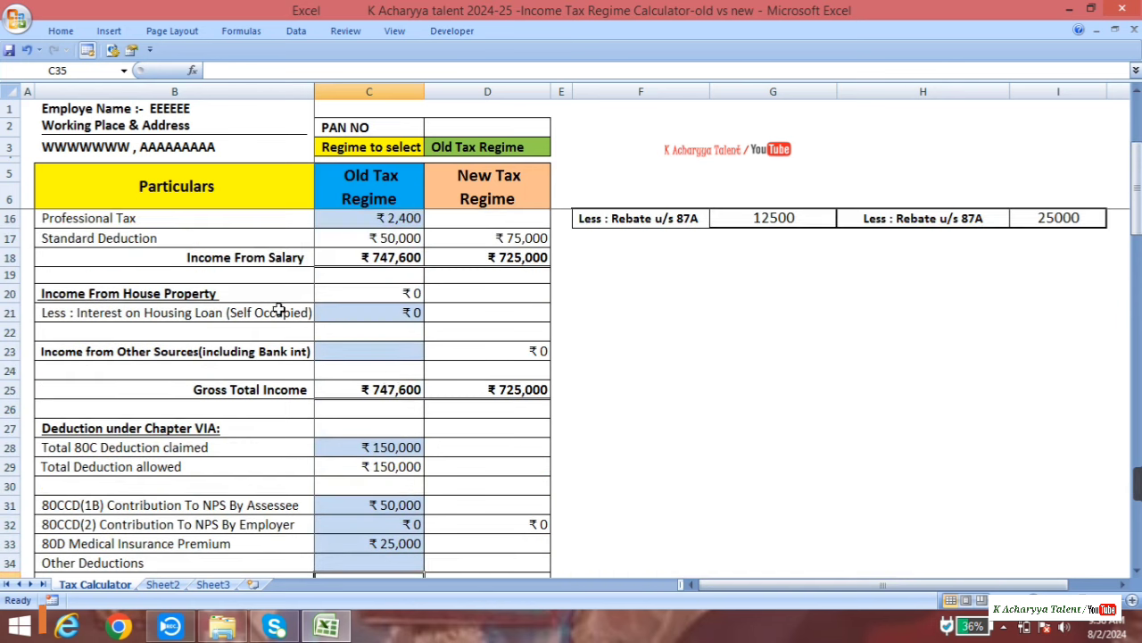
{"action": "left_click", "coordinate": [396, 311]}
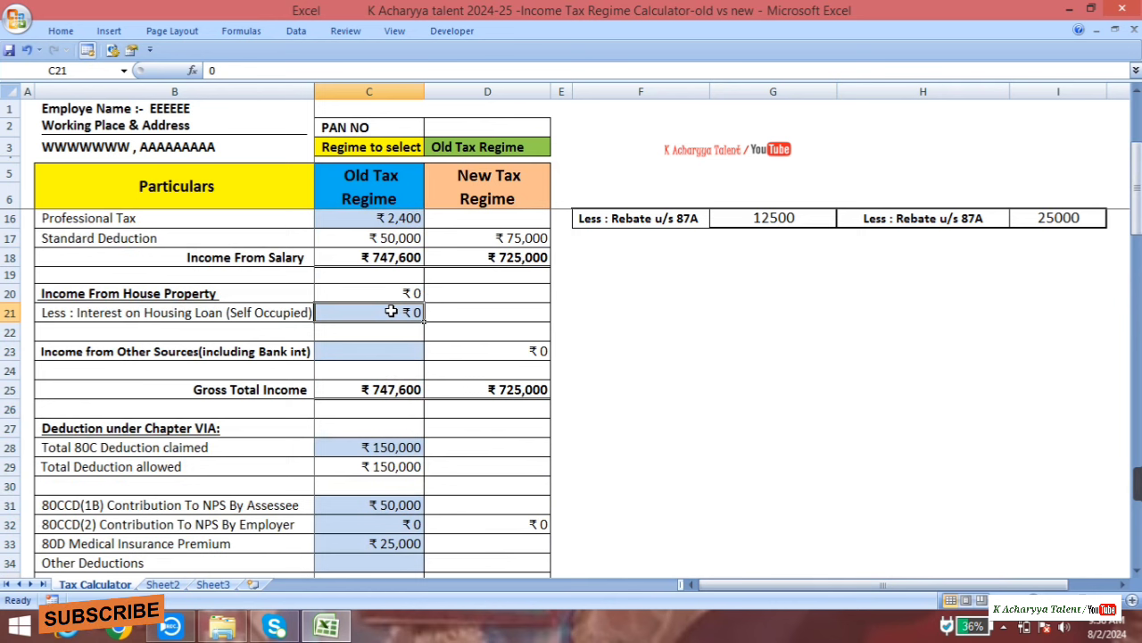
{"action": "scroll", "coordinate": [391, 311], "scroll_direction": "up", "scroll_amount": 2}
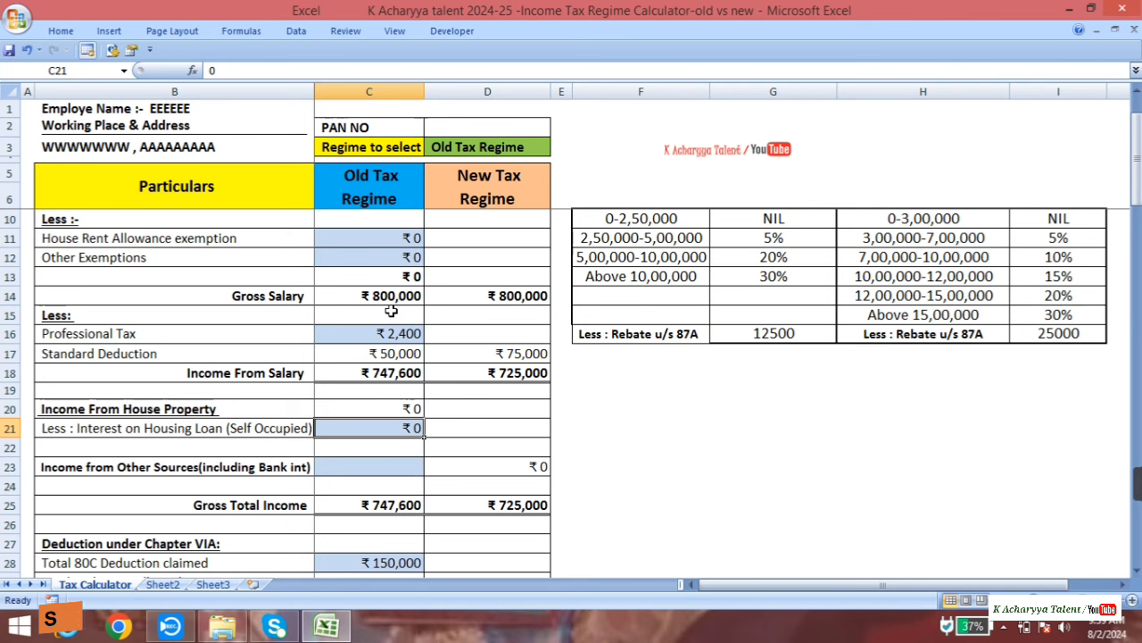
{"action": "scroll", "coordinate": [391, 311], "scroll_direction": "up", "scroll_amount": 1}
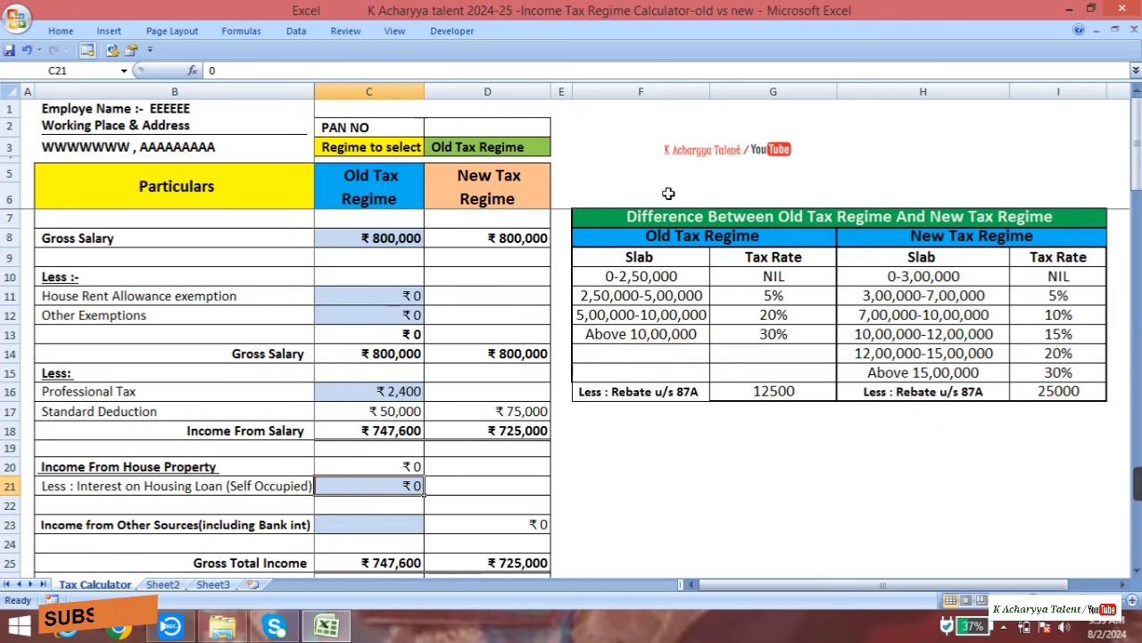
Enter the text K A TALENT in cell F19, below the tax slab comparison table.
{"action": "double_click", "coordinate": [688, 446]}
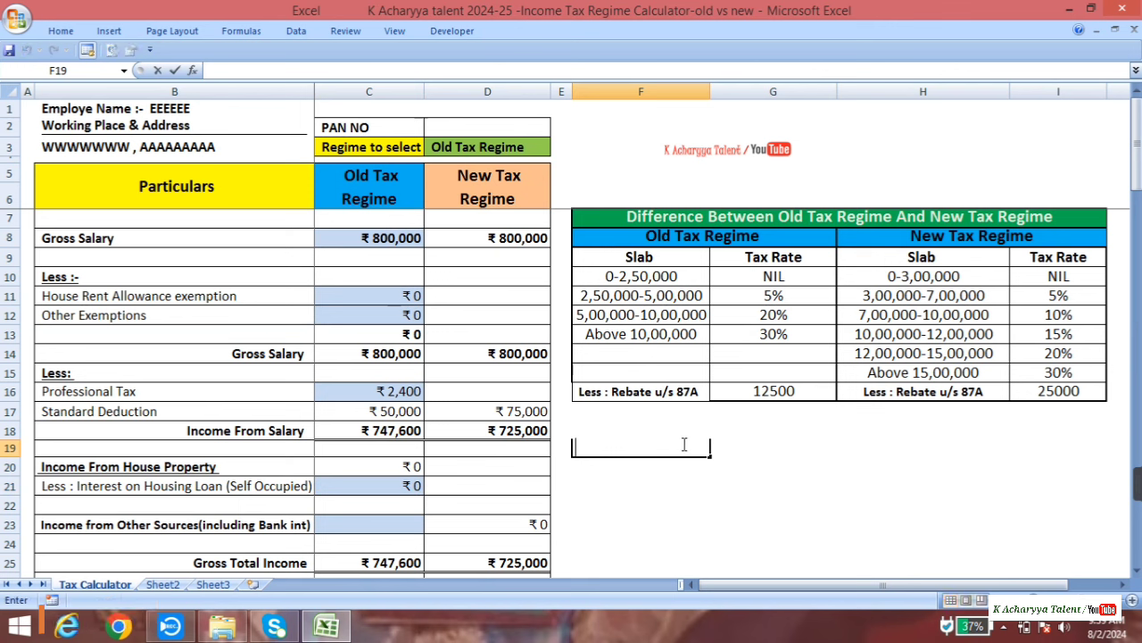
{"action": "key", "text": "Caps_Lock"}
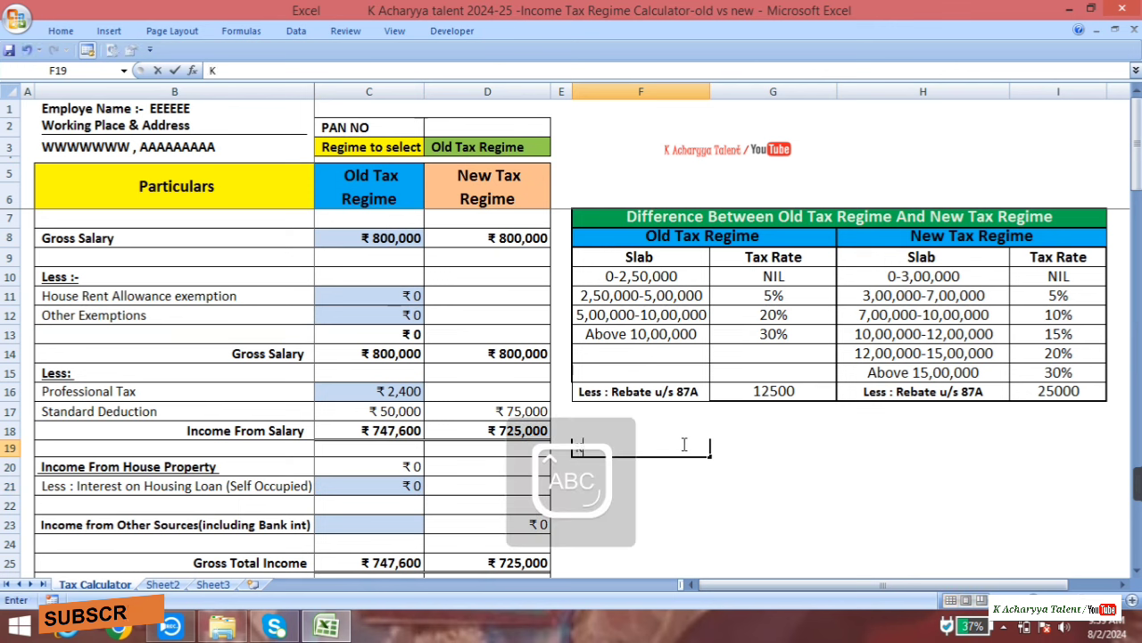
{"action": "type", "text": "K A"}
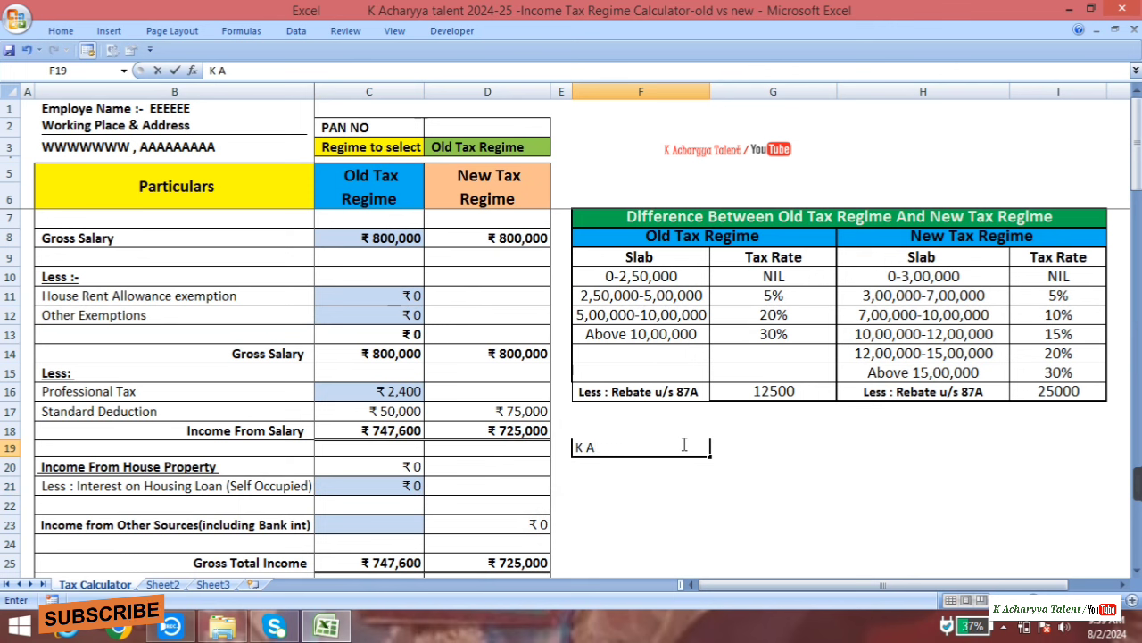
{"action": "type", "text": " T"}
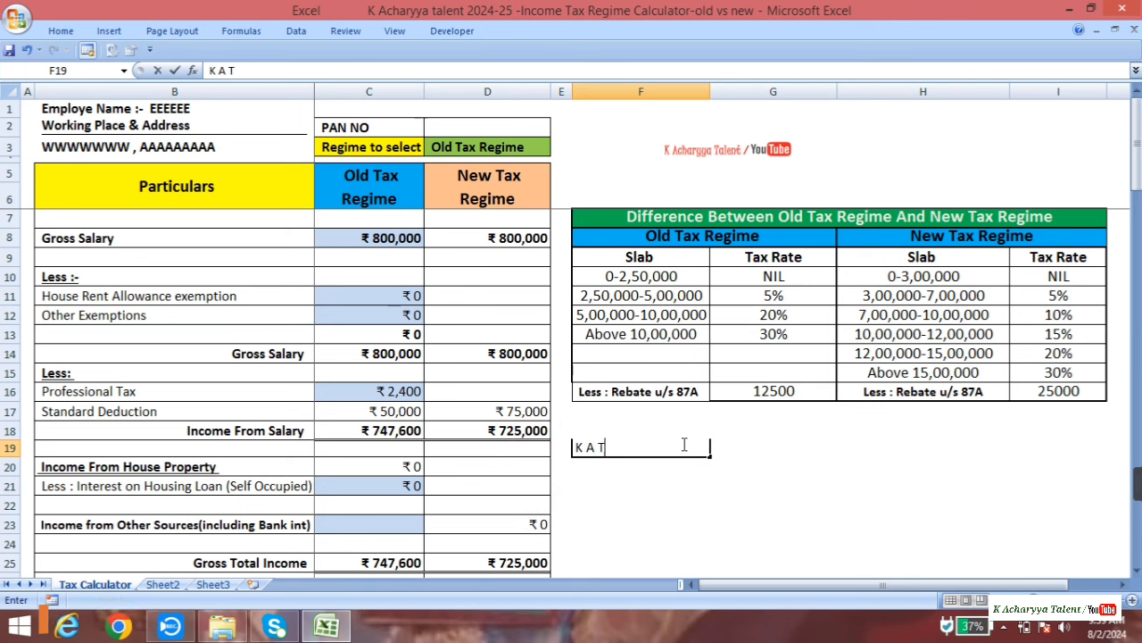
{"action": "type", "text": "AL"}
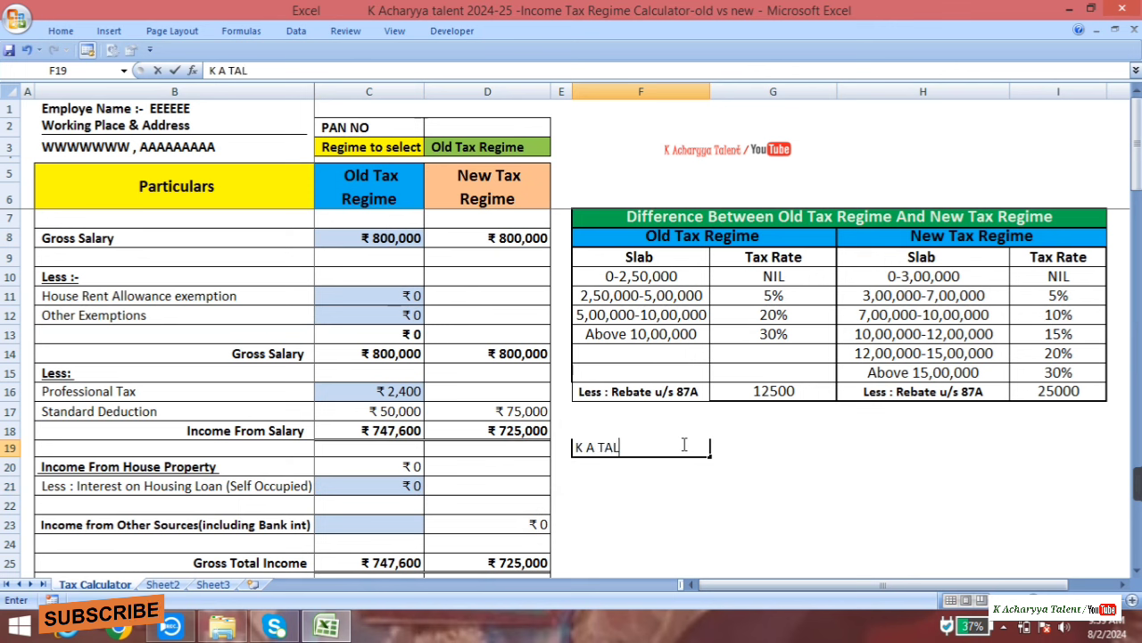
{"action": "type", "text": "ENT"}
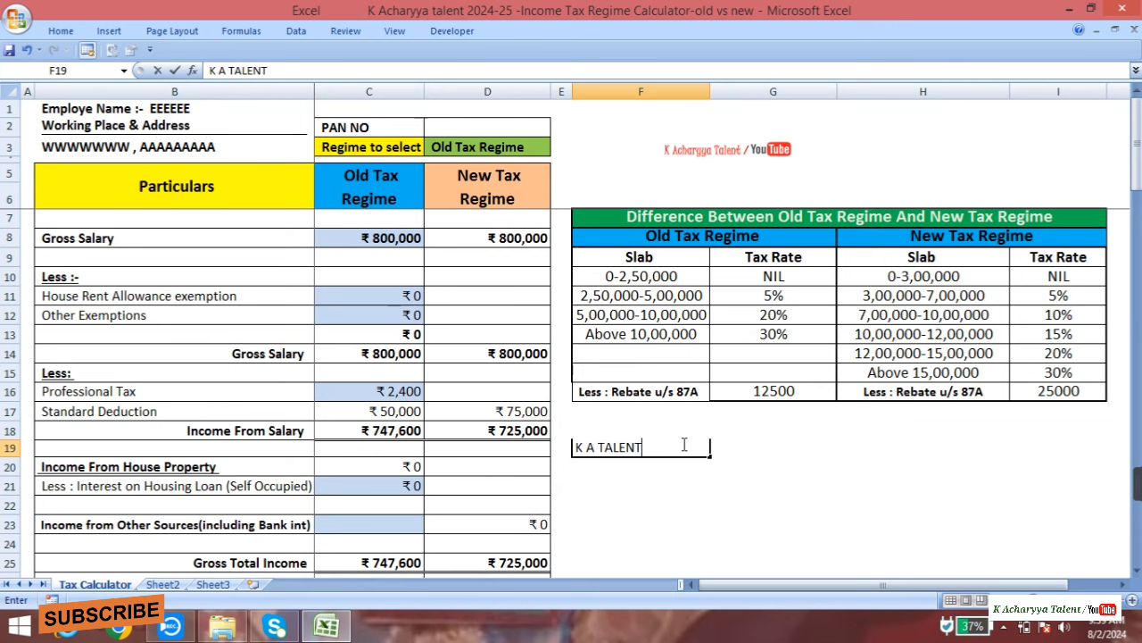